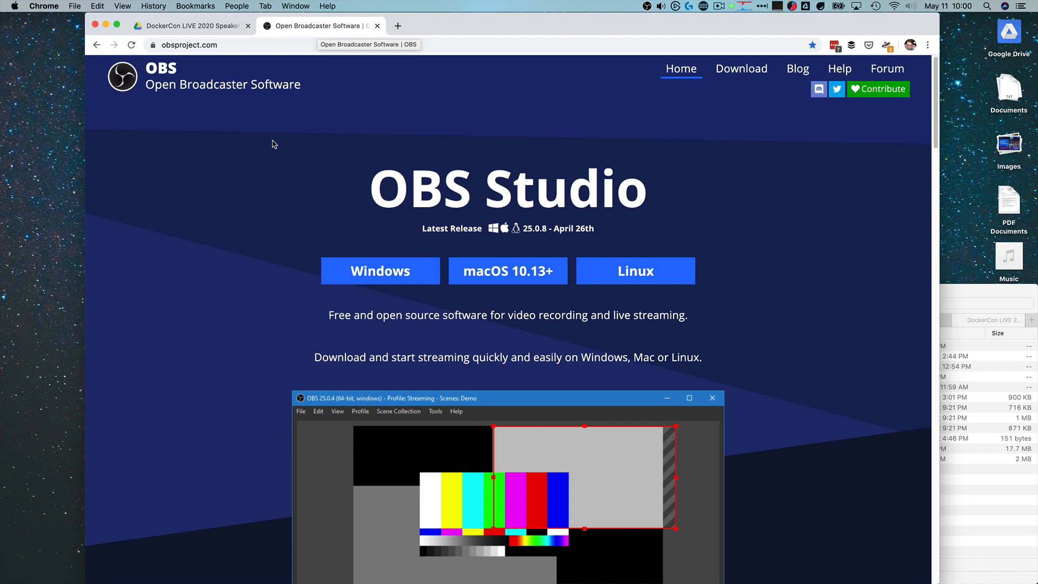
# Look over the OBS Studio page and open the OBS Template folder of the DockerCon speaker assets in Google Drive
pyautogui.scroll(-5, 306, 179)
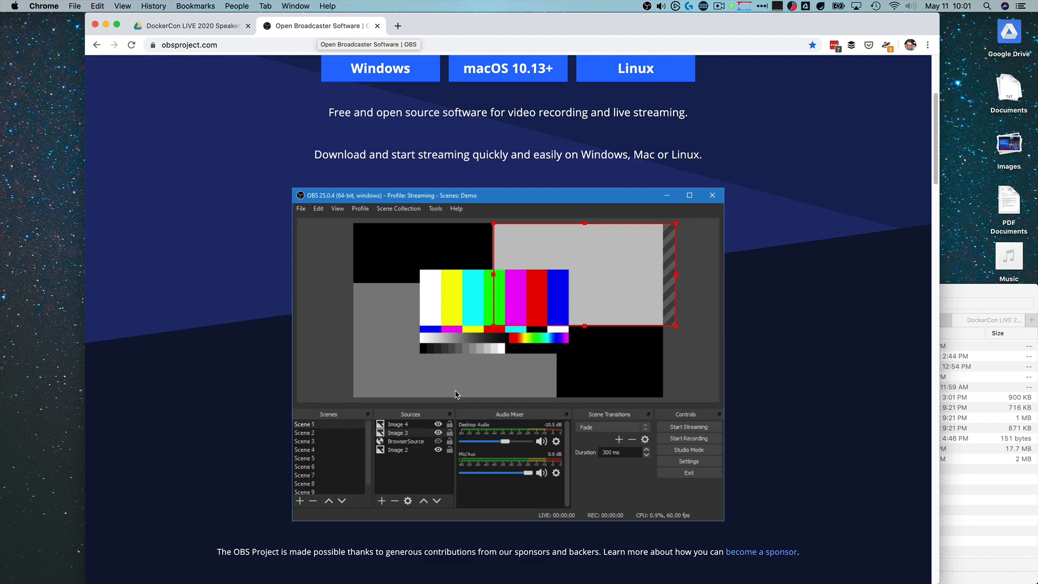
pyautogui.click(213, 26)
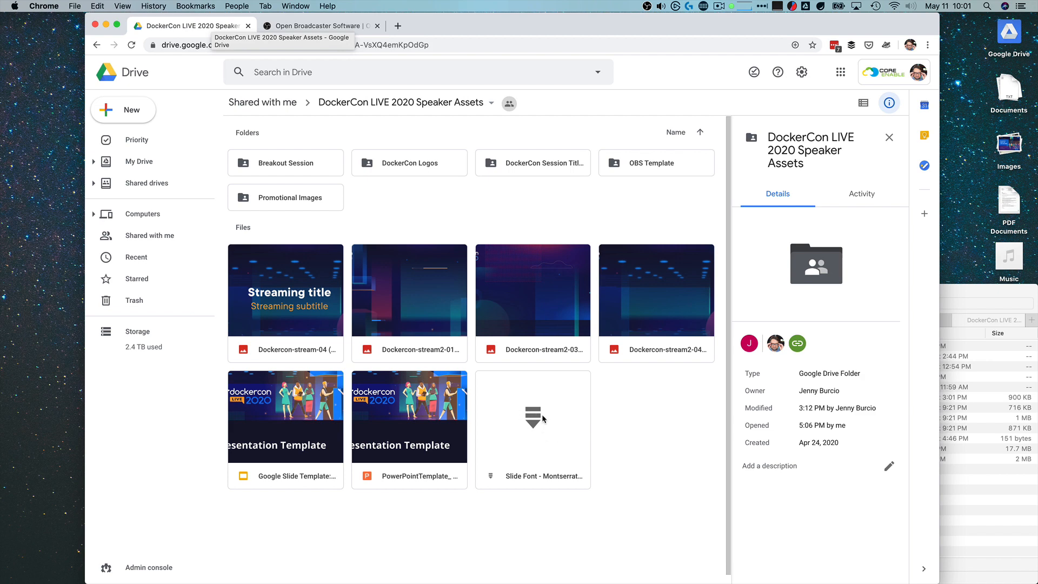
pyautogui.doubleClick(615, 166)
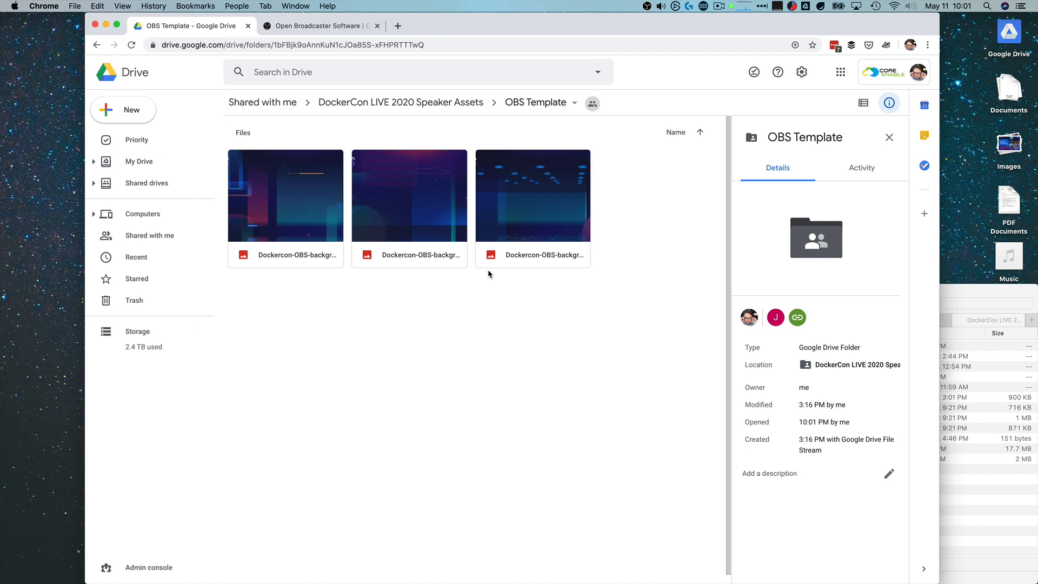
# Switch to Finder and open the OBS Template folder inside DockerCon LIVE 2020 Speaker Assets
pyautogui.click(988, 502)
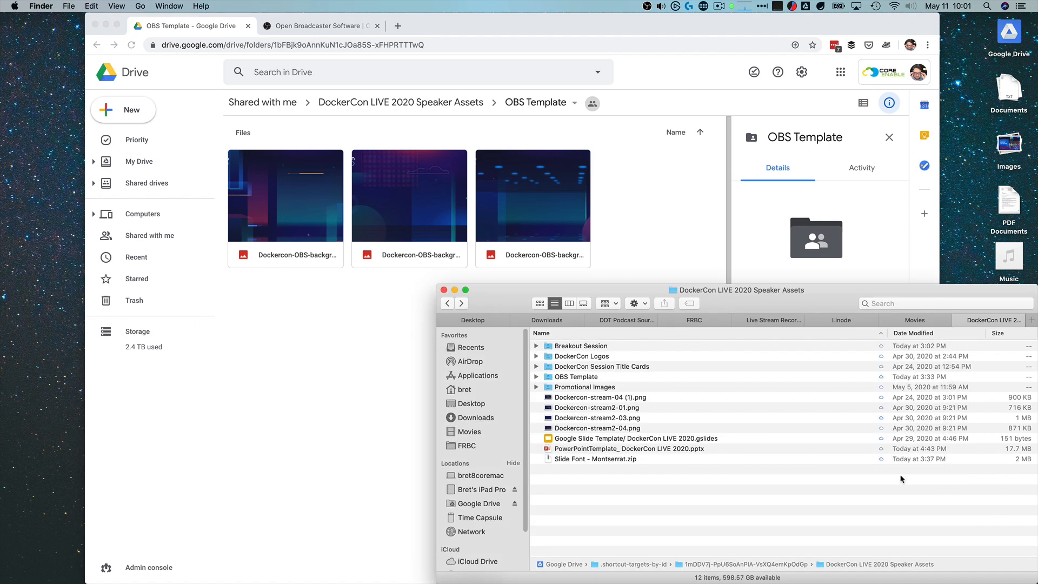
pyautogui.click(595, 460)
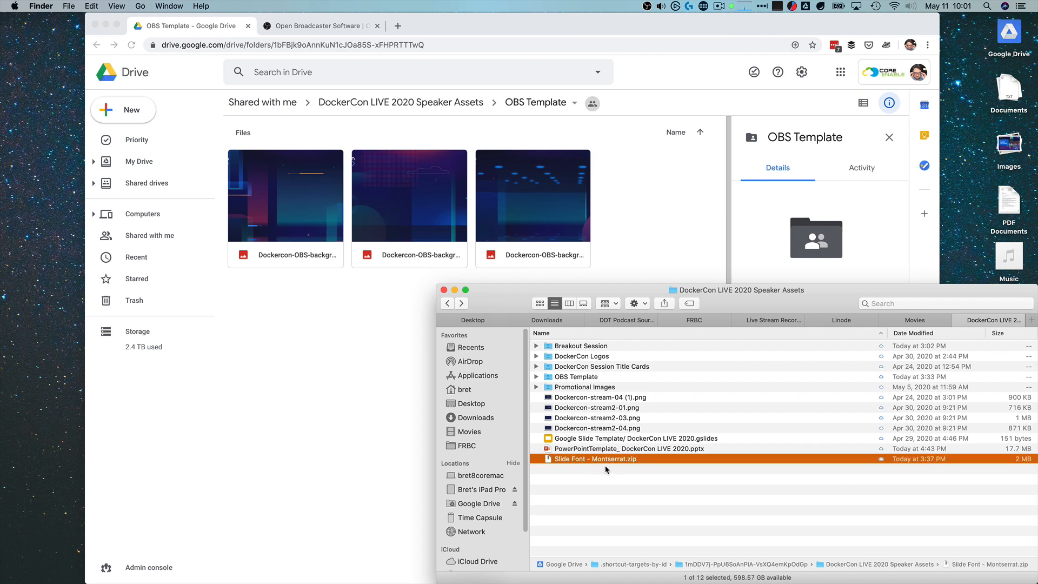
pyautogui.doubleClick(584, 378)
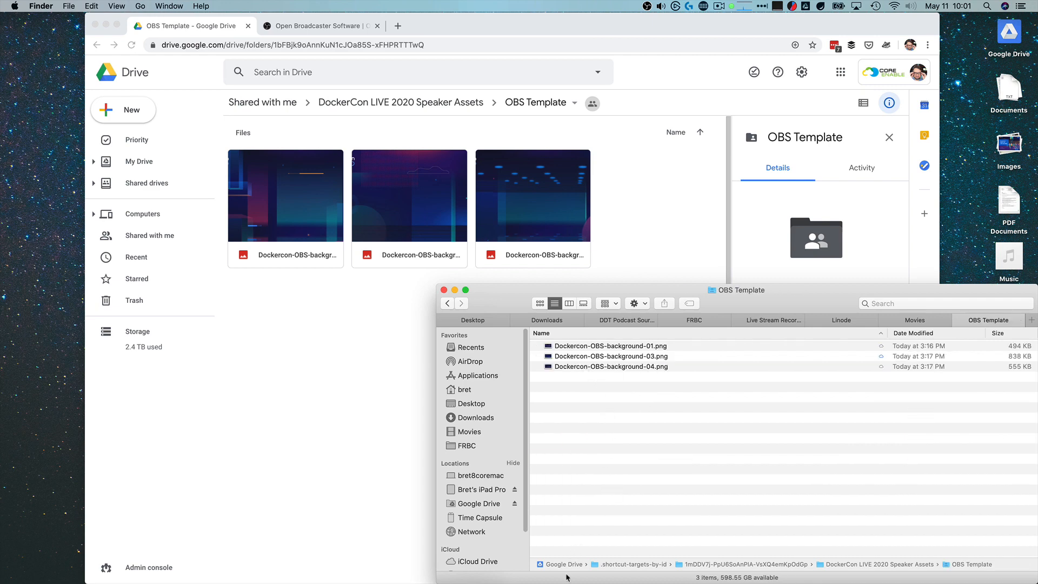
# Switch to OBS and set the streaming video bitrate to 8000 Kbps in the output settings
pyautogui.click(538, 559)
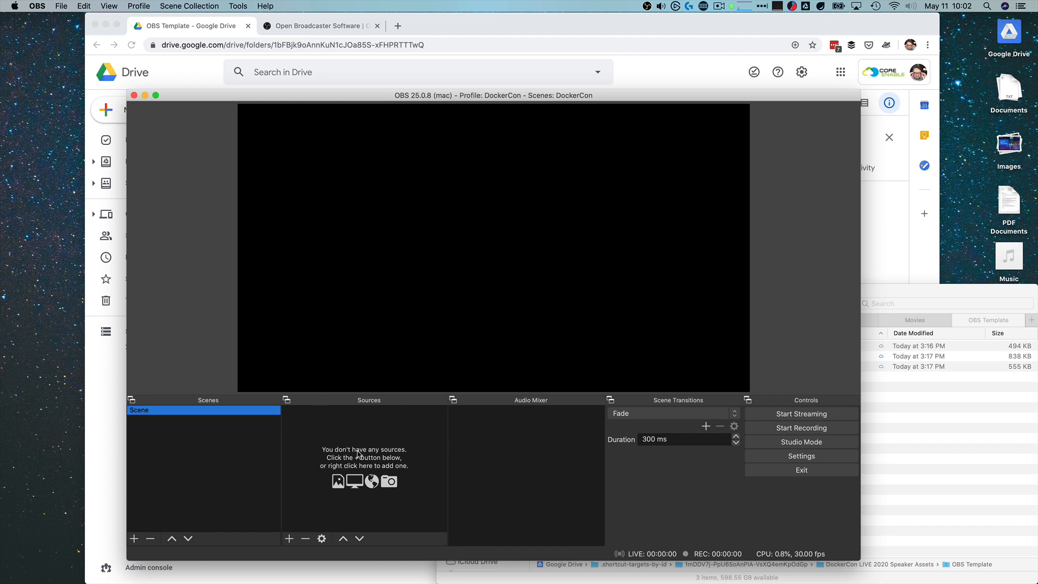
pyautogui.click(780, 462)
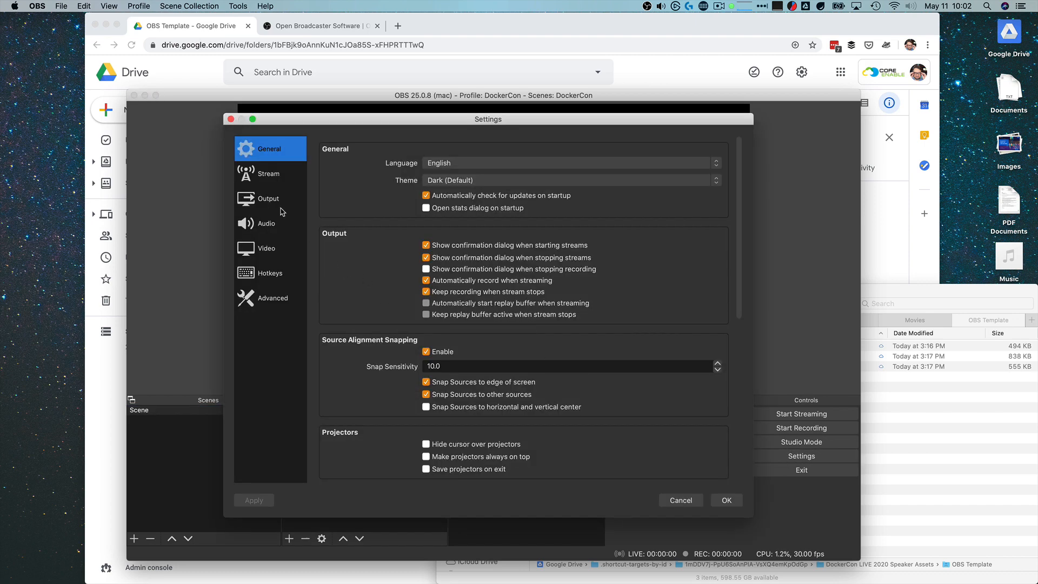
pyautogui.click(274, 179)
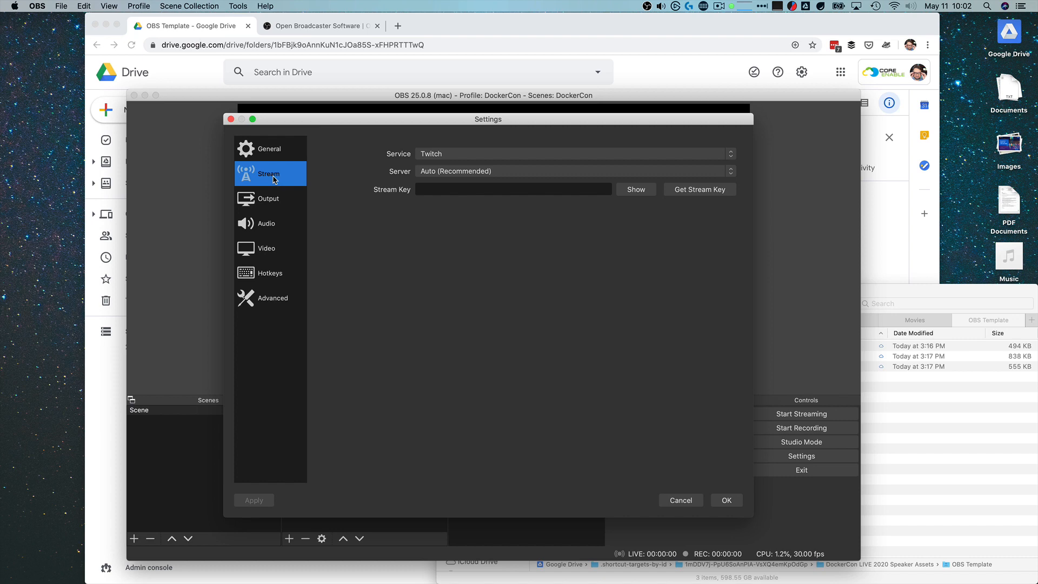
pyautogui.click(270, 198)
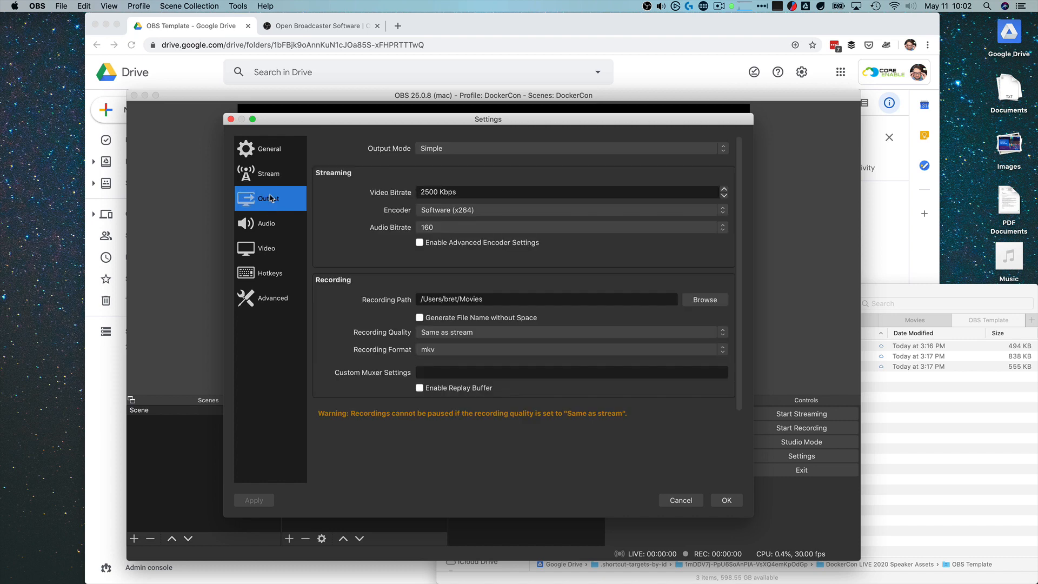
pyautogui.doubleClick(438, 193)
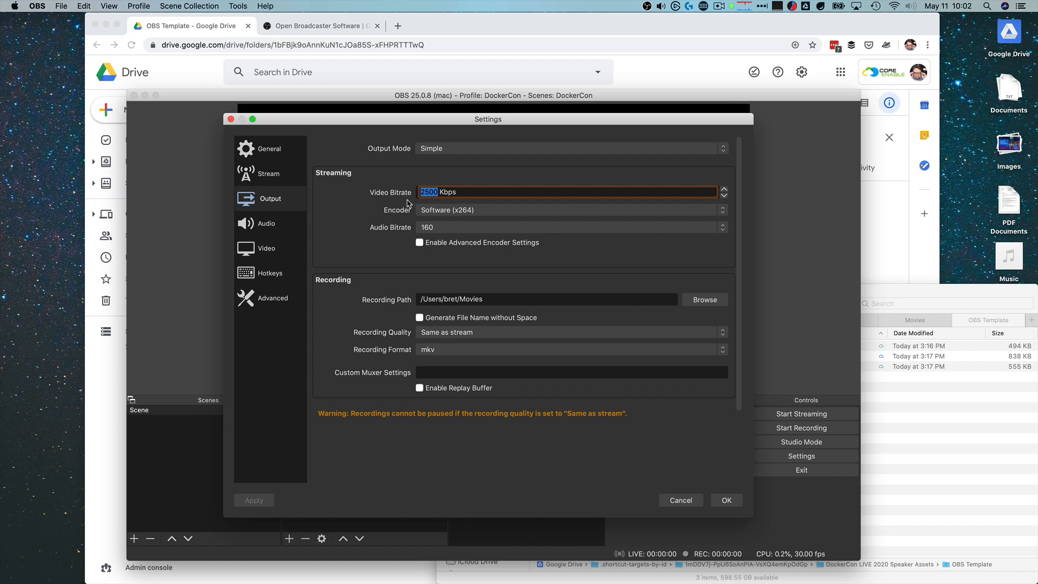
pyautogui.write('8000')
pyautogui.click(394, 191)
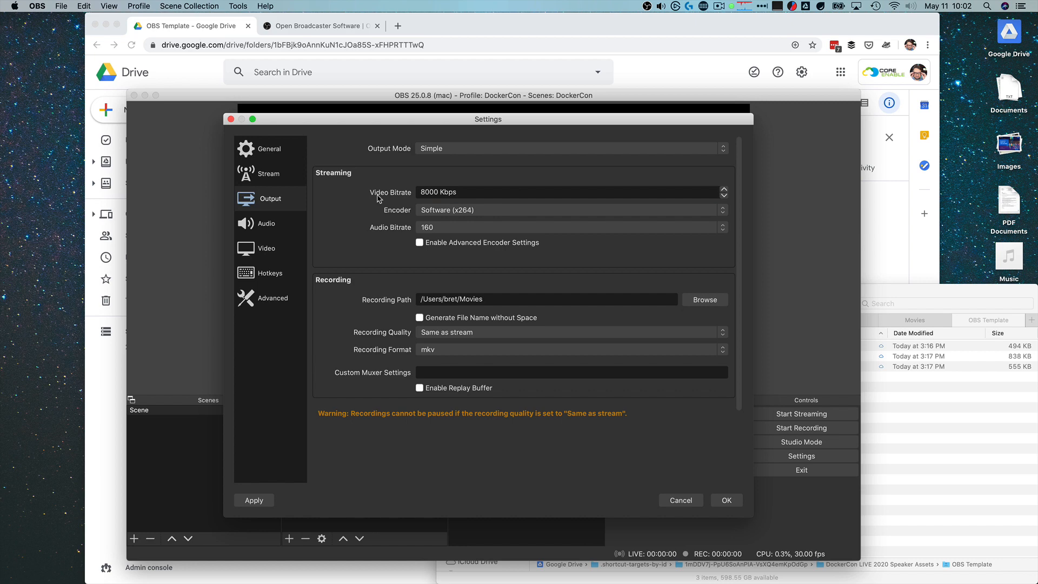
# Check the recording path and set the recording format to mp4
pyautogui.click(418, 298)
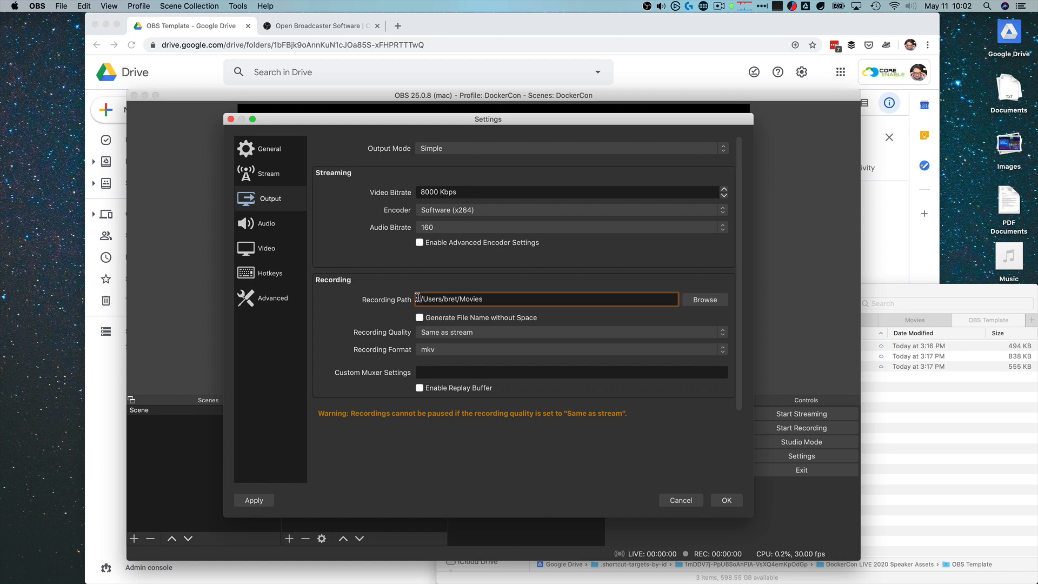
pyautogui.moveTo(418, 299); pyautogui.dragTo(486, 299)
pyautogui.click(517, 303)
pyautogui.click(464, 352)
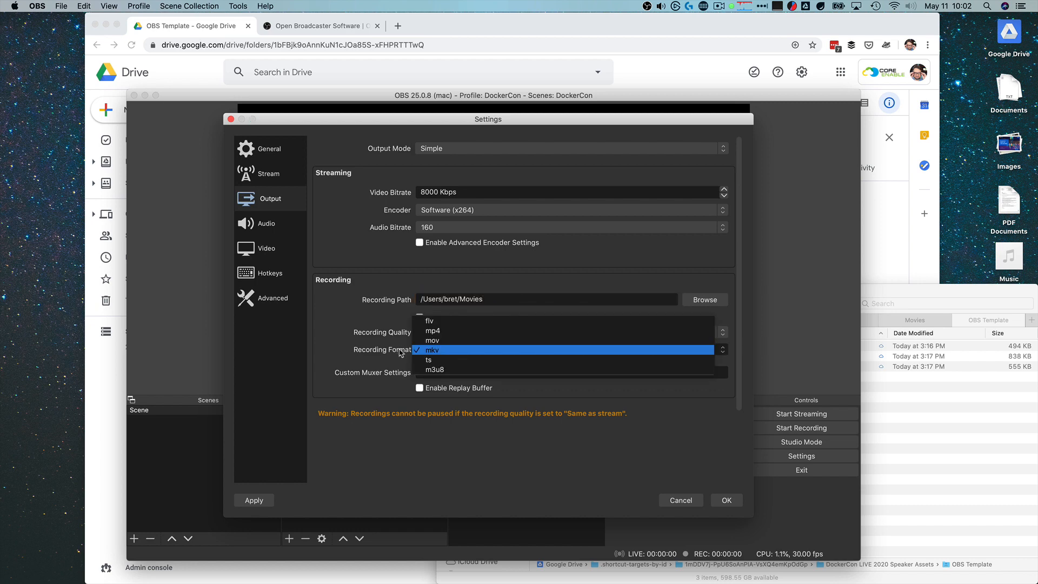
pyautogui.click(448, 336)
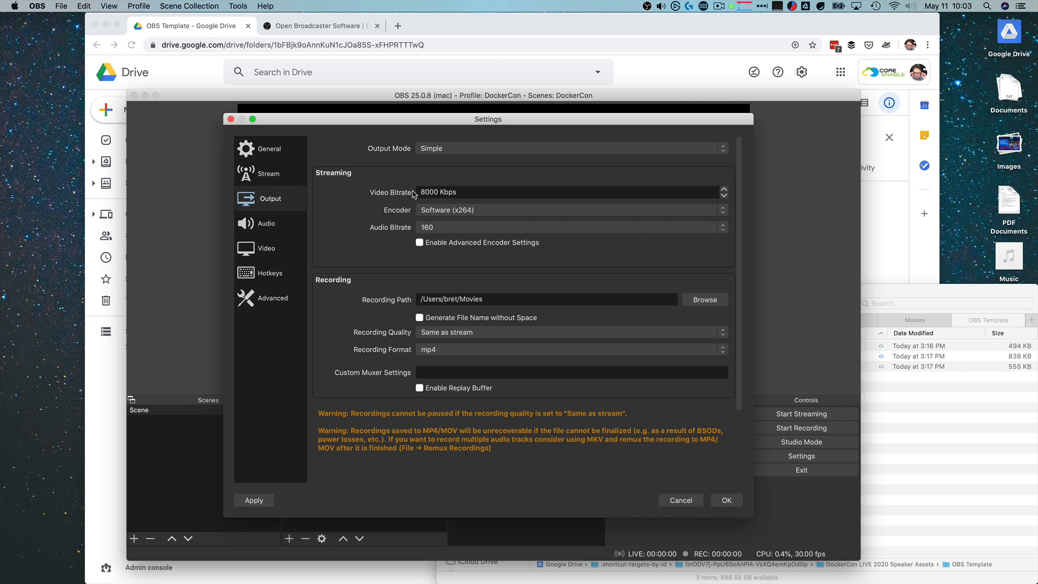
# Set both the base canvas and the scaled output resolution to 1920x1080 and save the settings
pyautogui.click(247, 230)
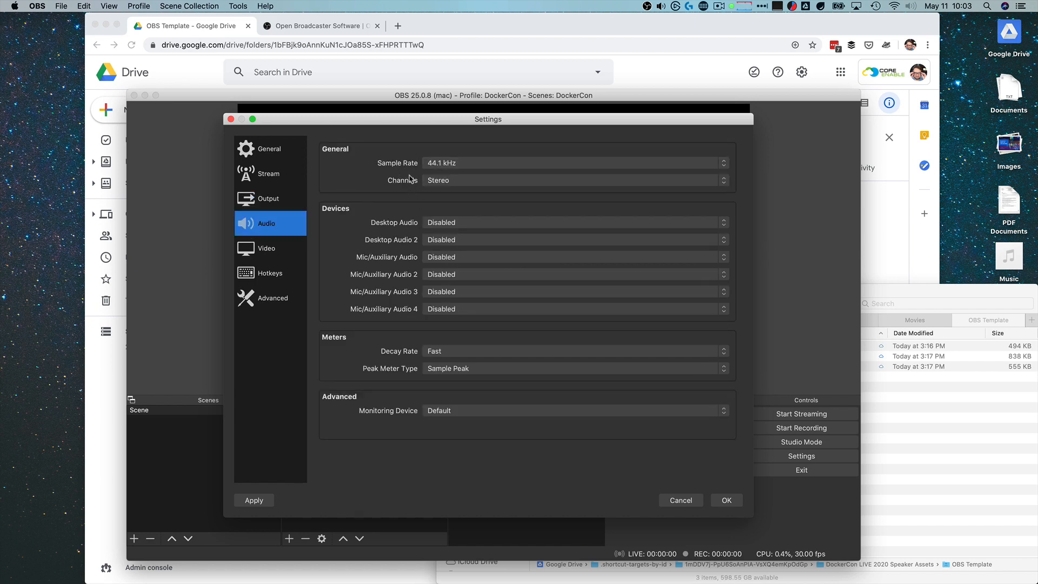
pyautogui.click(270, 252)
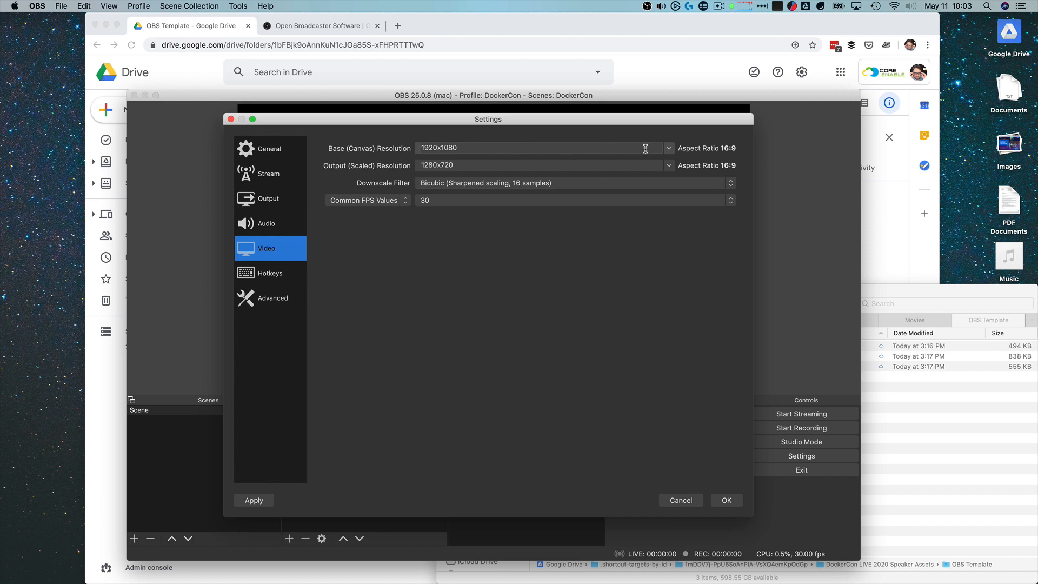
pyautogui.click(669, 149)
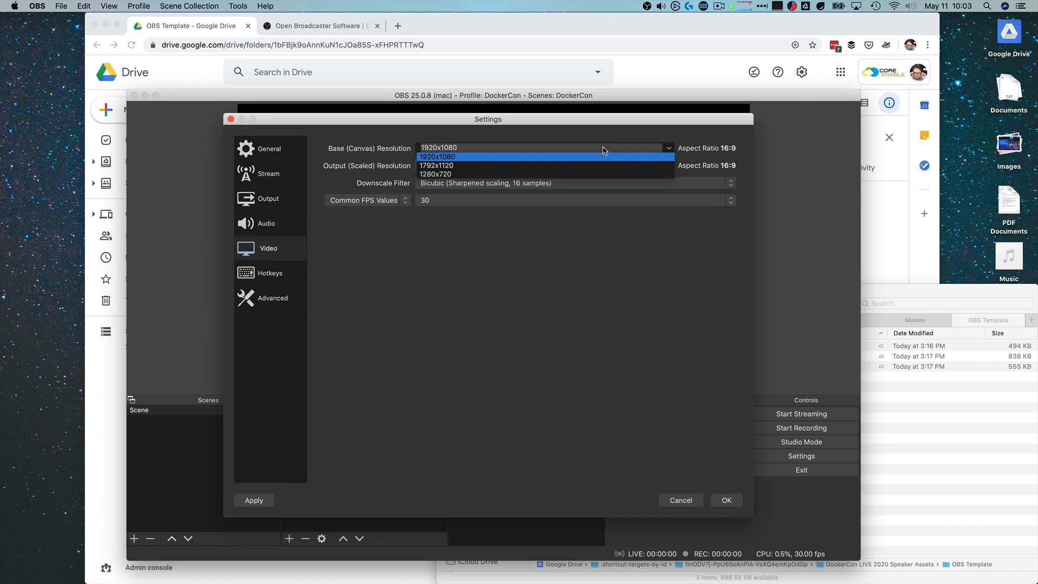
pyautogui.click(460, 157)
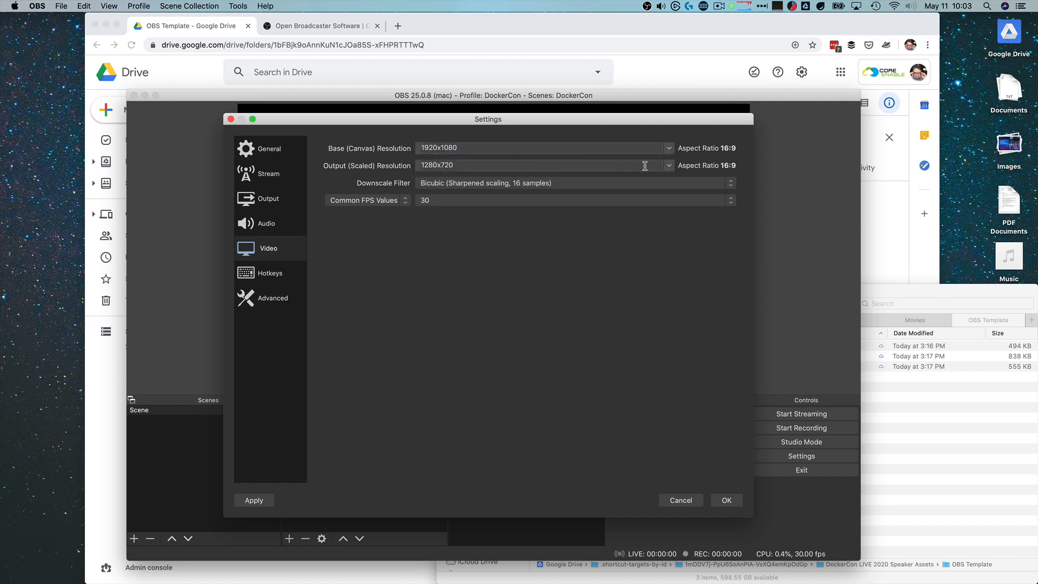
pyautogui.click(669, 167)
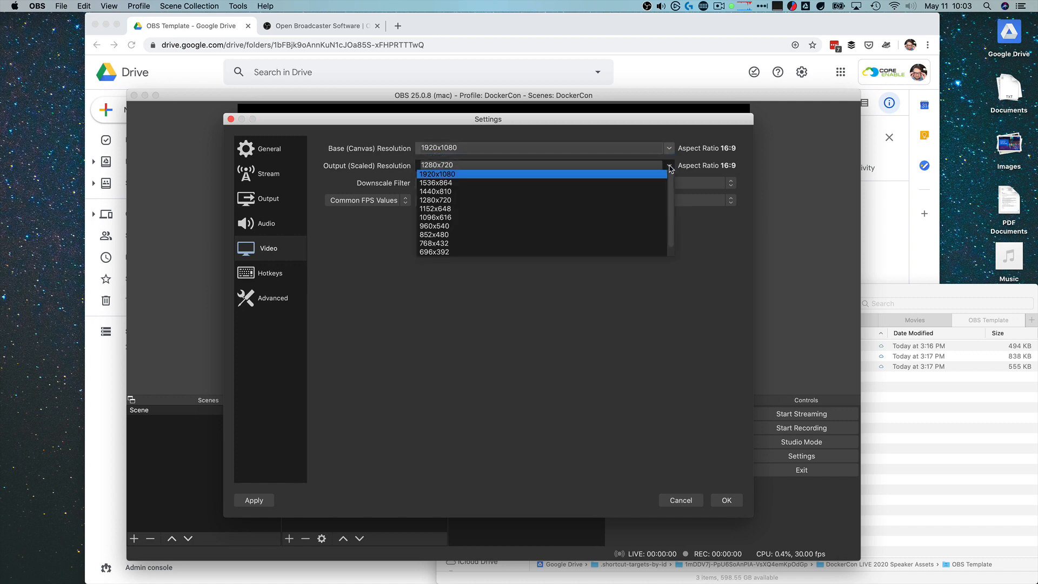
pyautogui.click(454, 175)
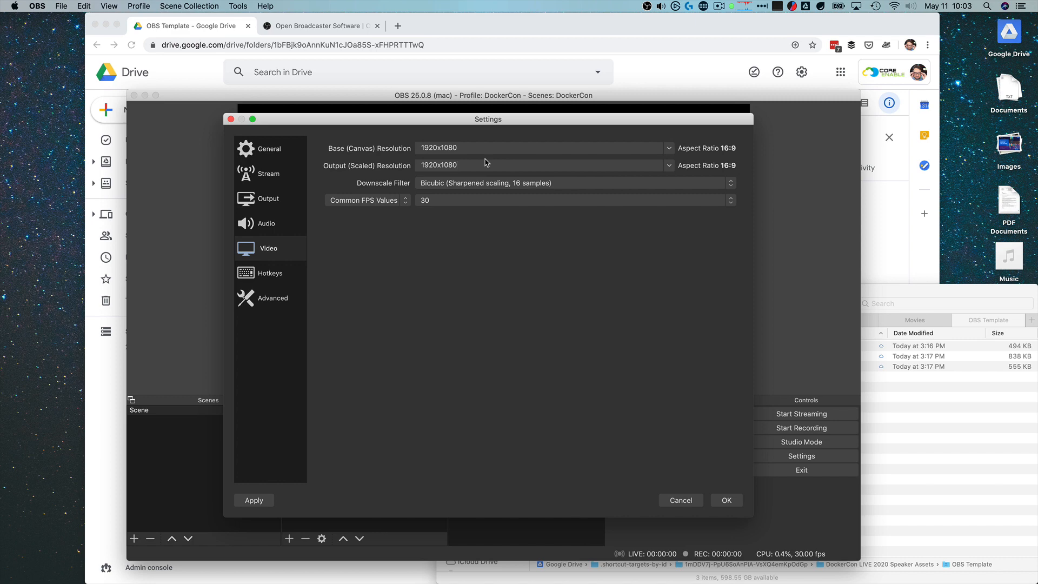
pyautogui.click(734, 500)
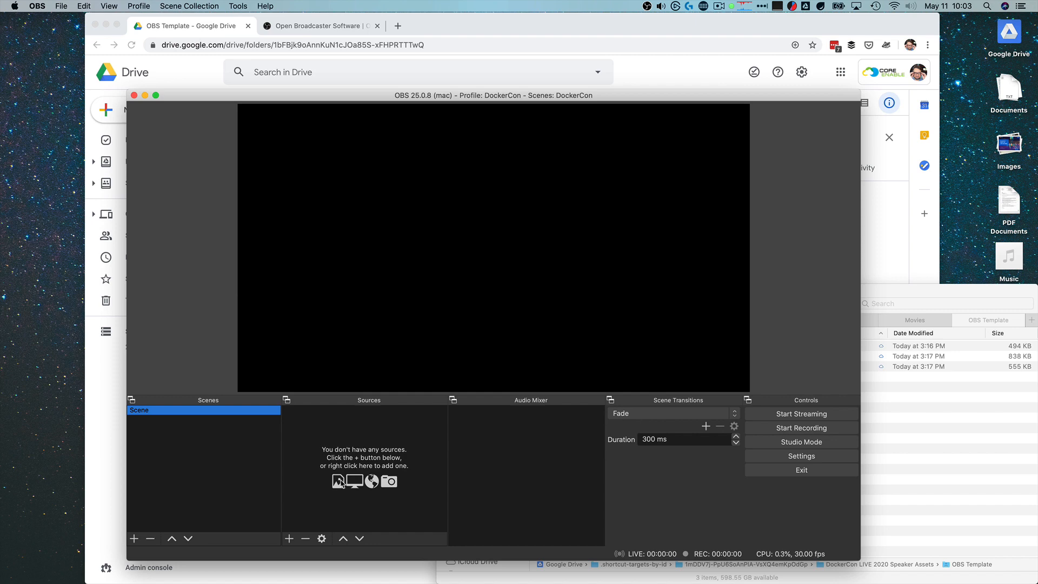
# Add the three Dockercon-OBS-background images (01, 03 and 04) from the Finder folder as sources of the scene
pyautogui.click(951, 431)
pyautogui.moveTo(606, 390); pyautogui.dragTo(587, 350)
pyautogui.moveTo(411, 452); pyautogui.dragTo(360, 460)
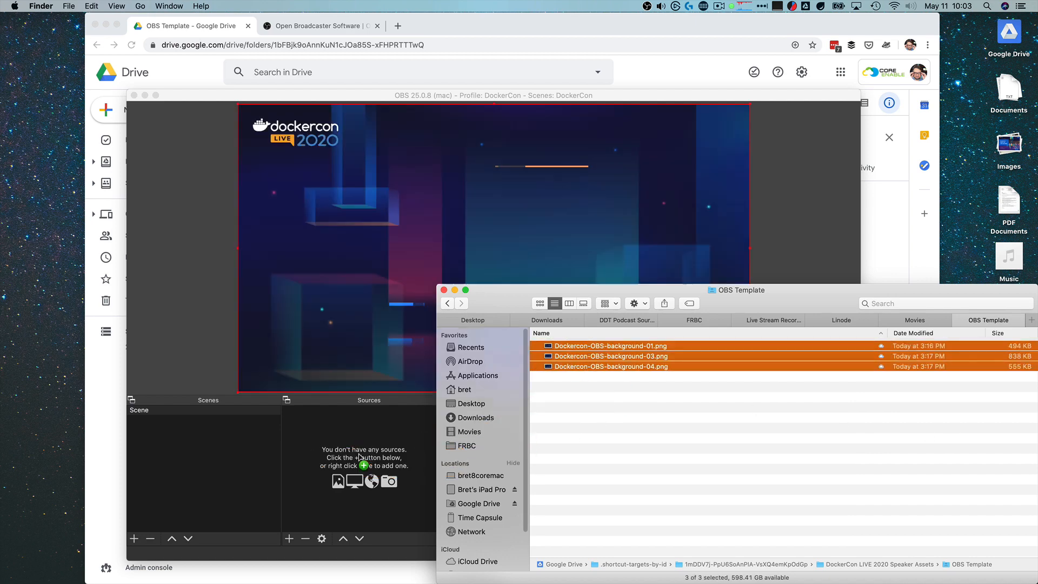
pyautogui.click(353, 461)
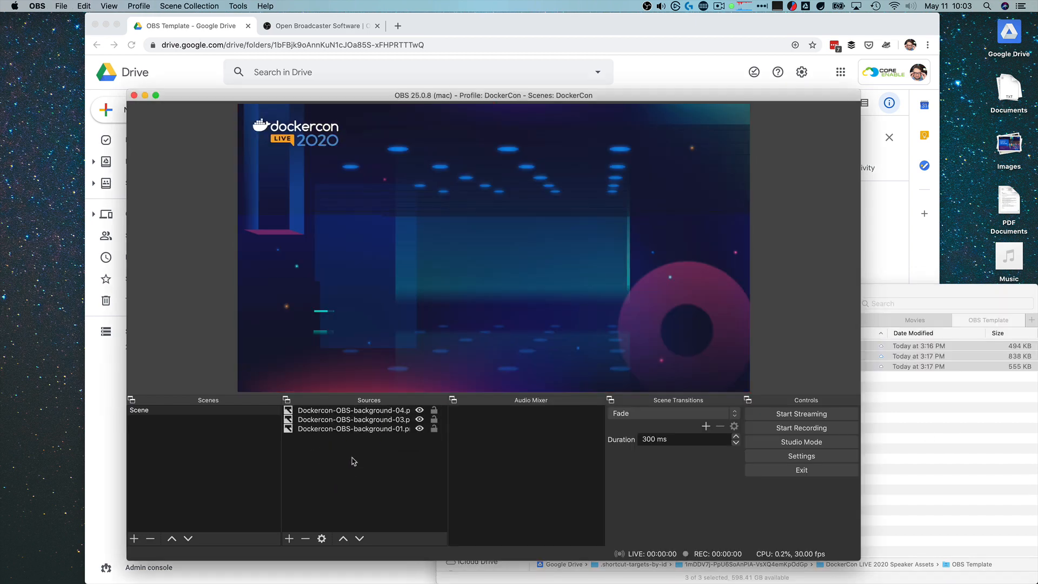
# Hide the Dockercon-OBS-background-04 and -01 sources and show only Dockercon-OBS-background-03
pyautogui.click(291, 539)
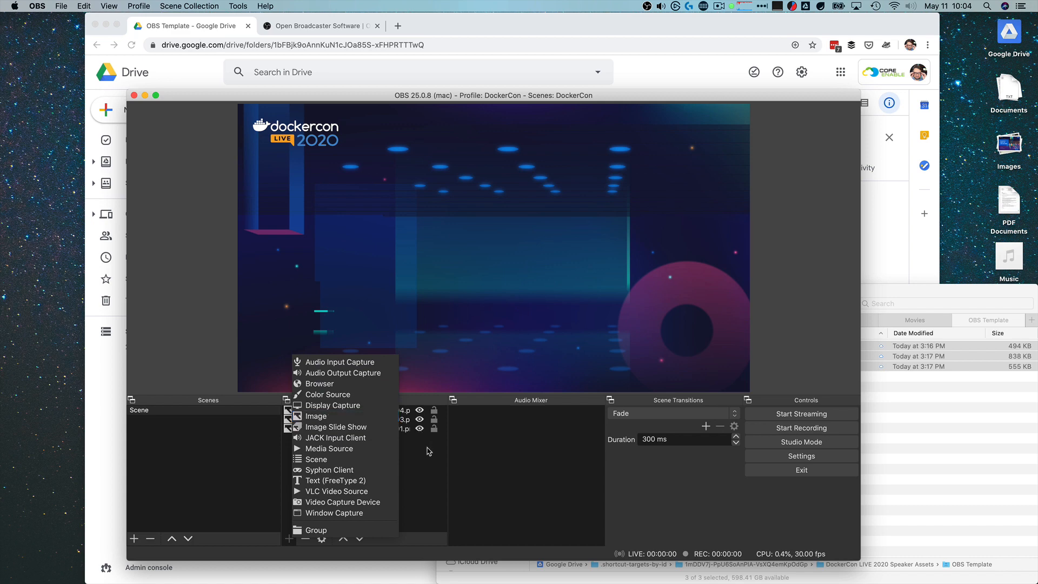
pyautogui.click(427, 468)
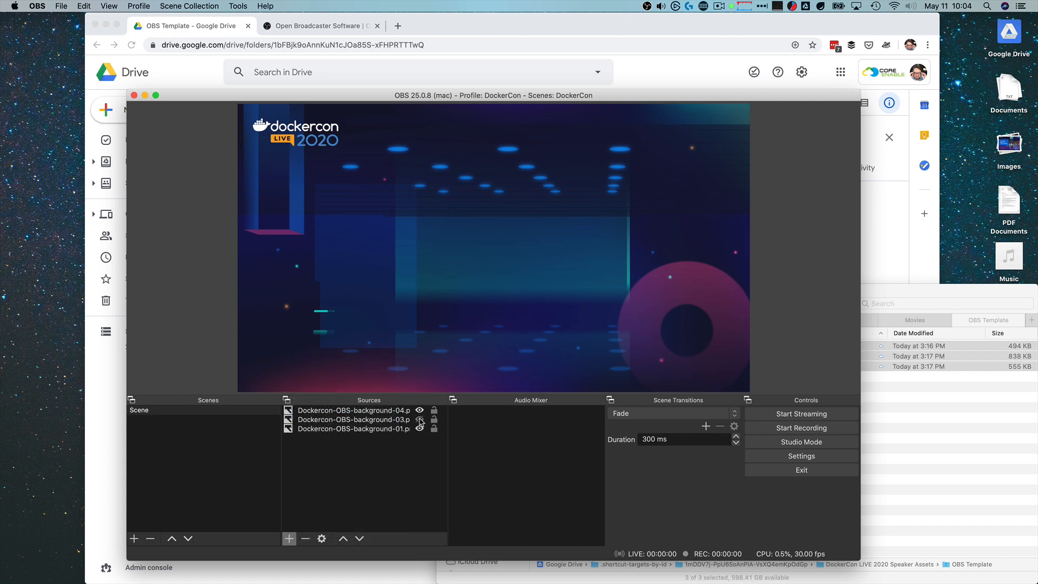
pyautogui.click(420, 411)
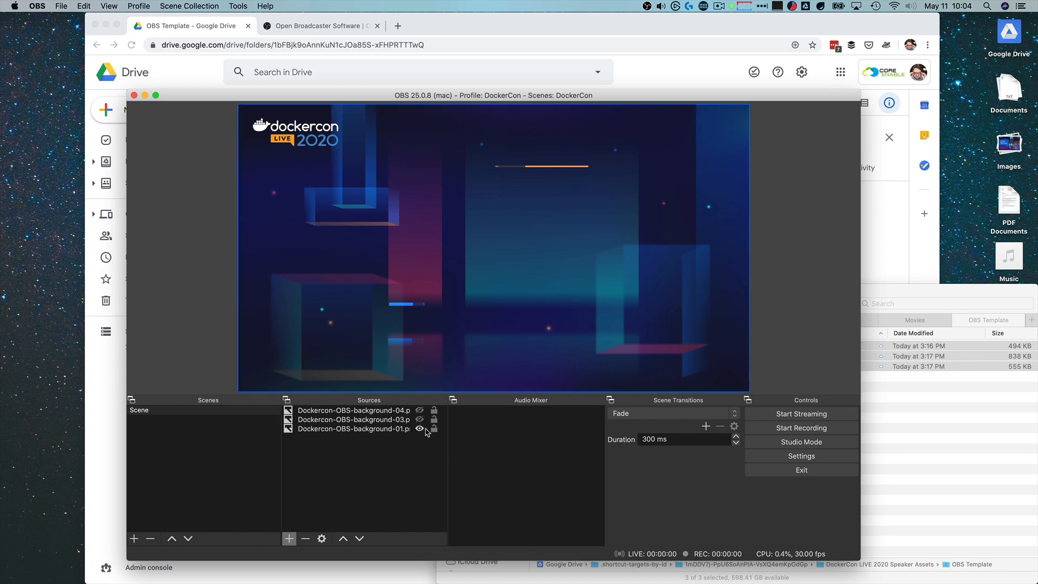
pyautogui.click(420, 428)
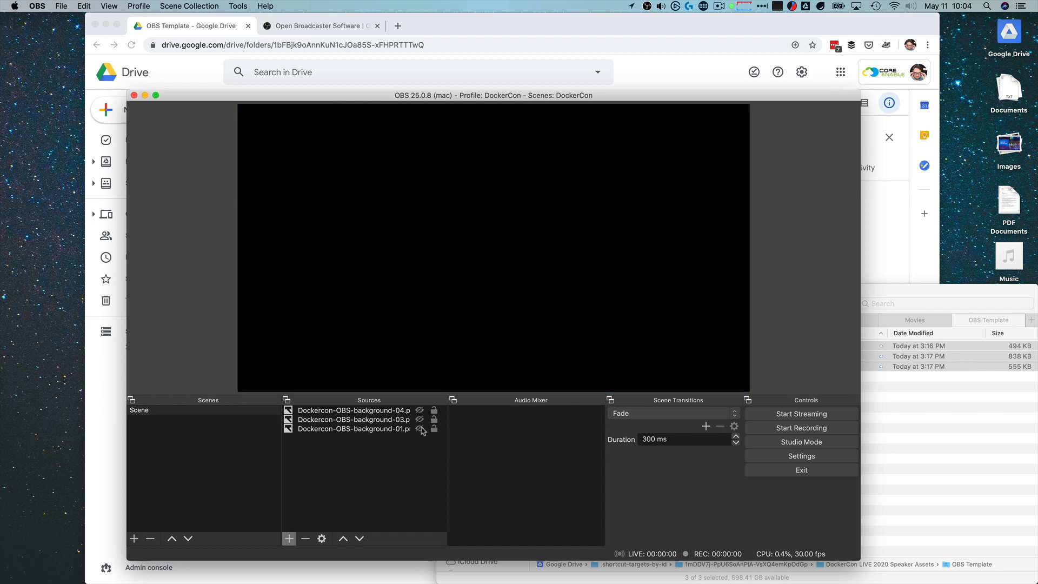
pyautogui.click(420, 420)
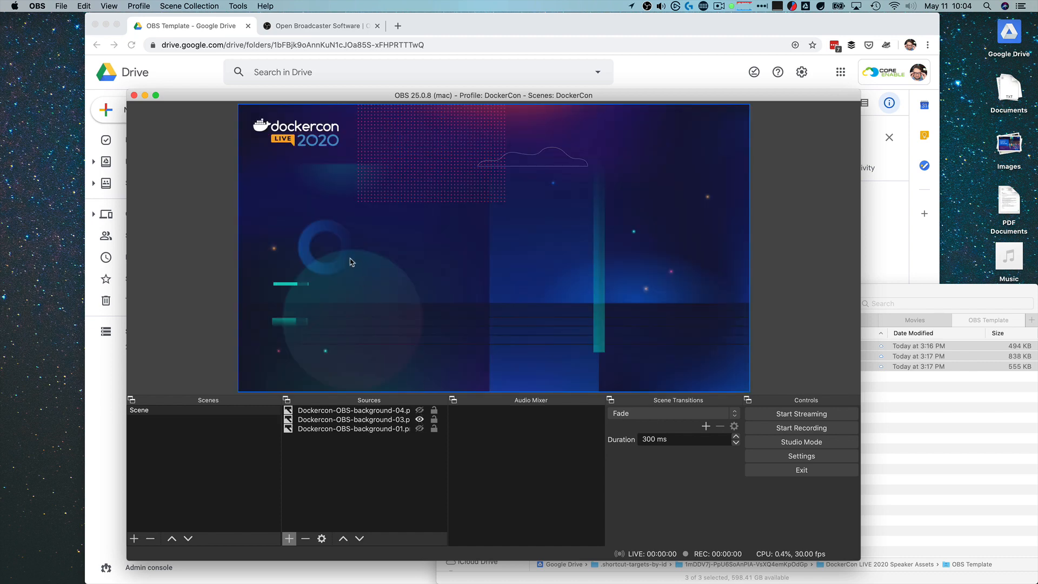
pyautogui.click(347, 459)
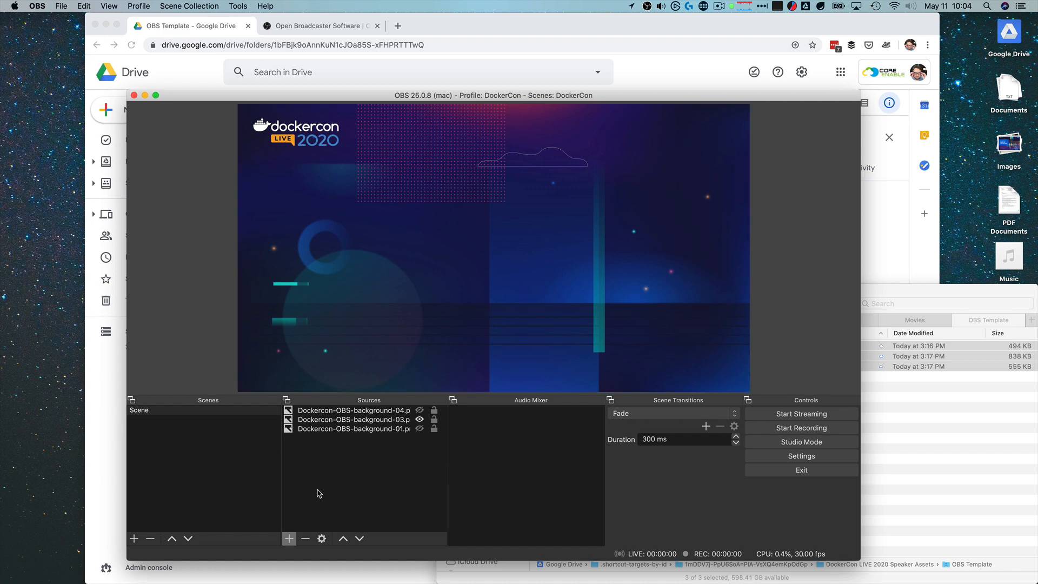
# Add a new Display Capture source that captures display 0 with the cursor shown and no crop
pyautogui.click(290, 539)
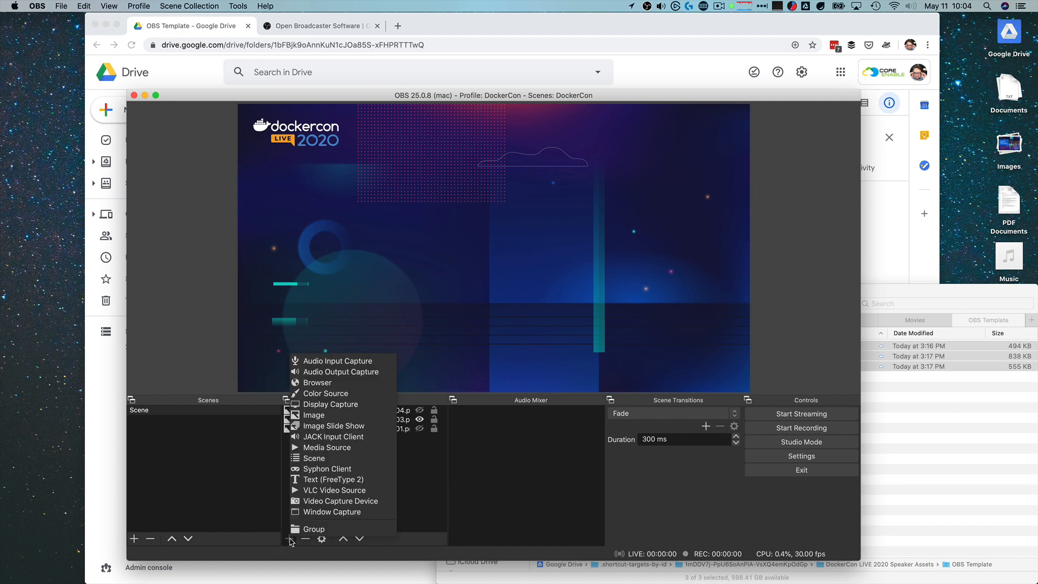
pyautogui.click(312, 404)
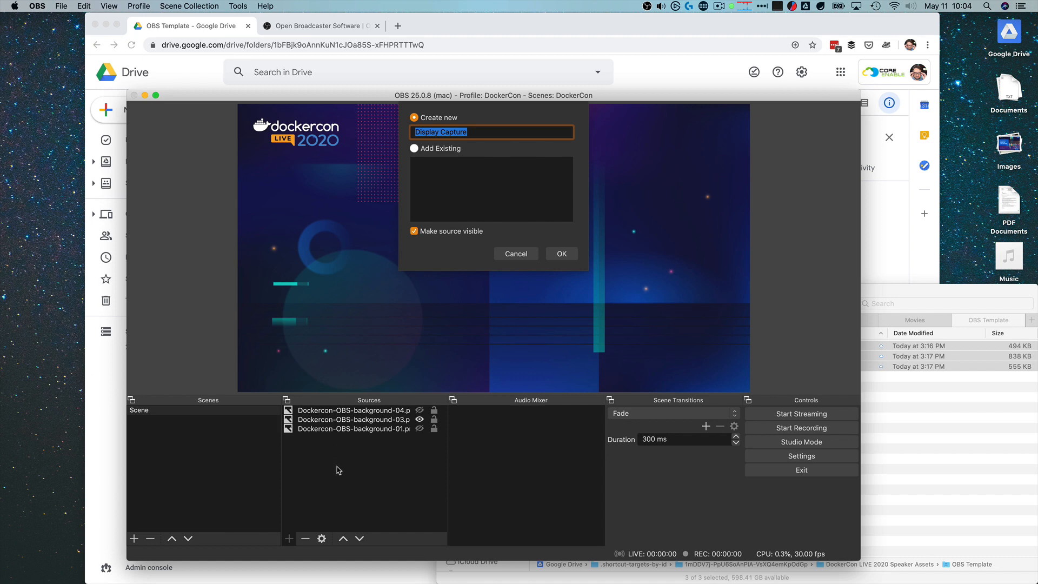
pyautogui.click(561, 256)
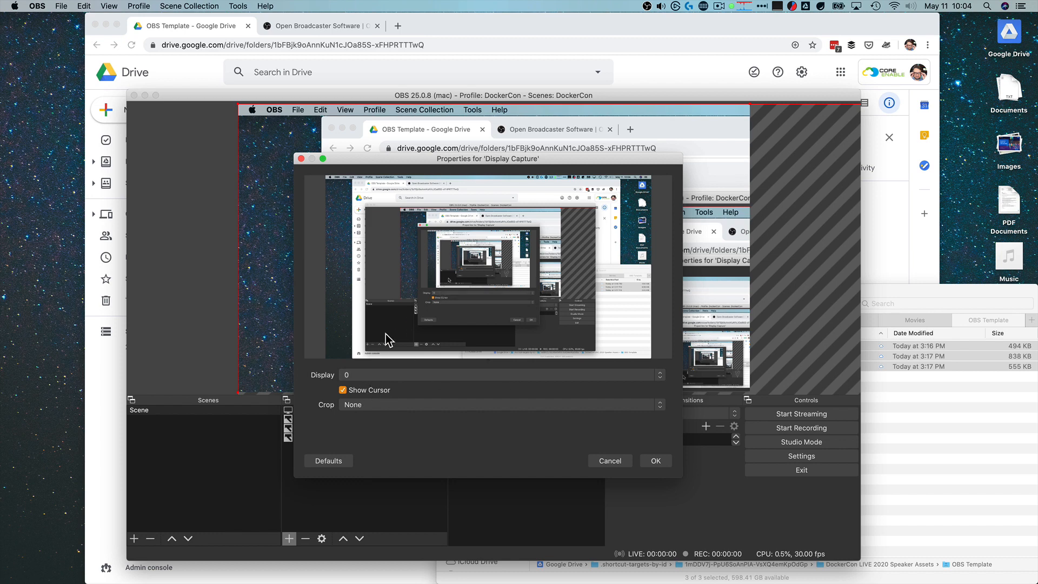
pyautogui.click(368, 374)
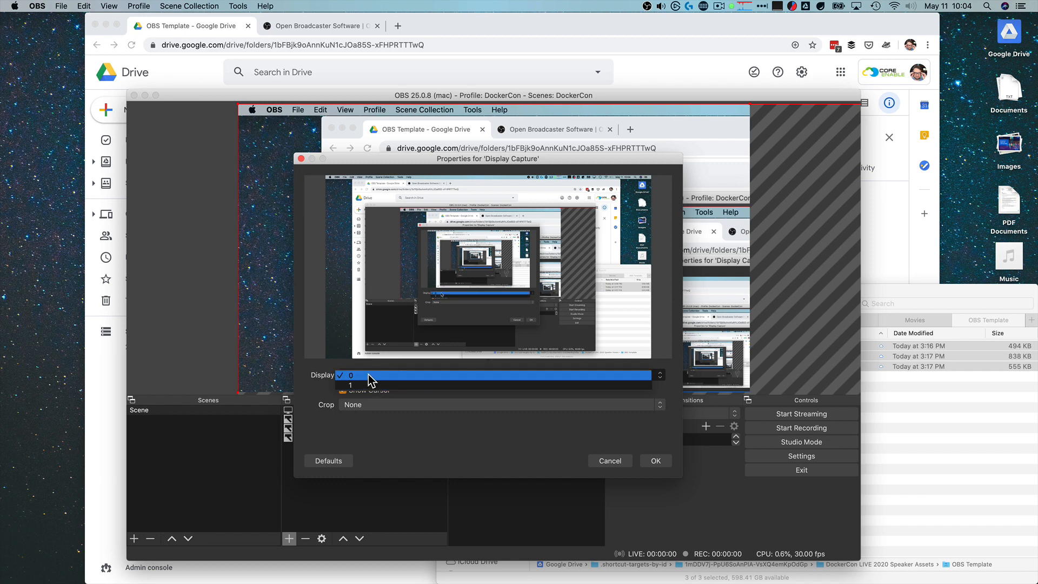
pyautogui.click(369, 376)
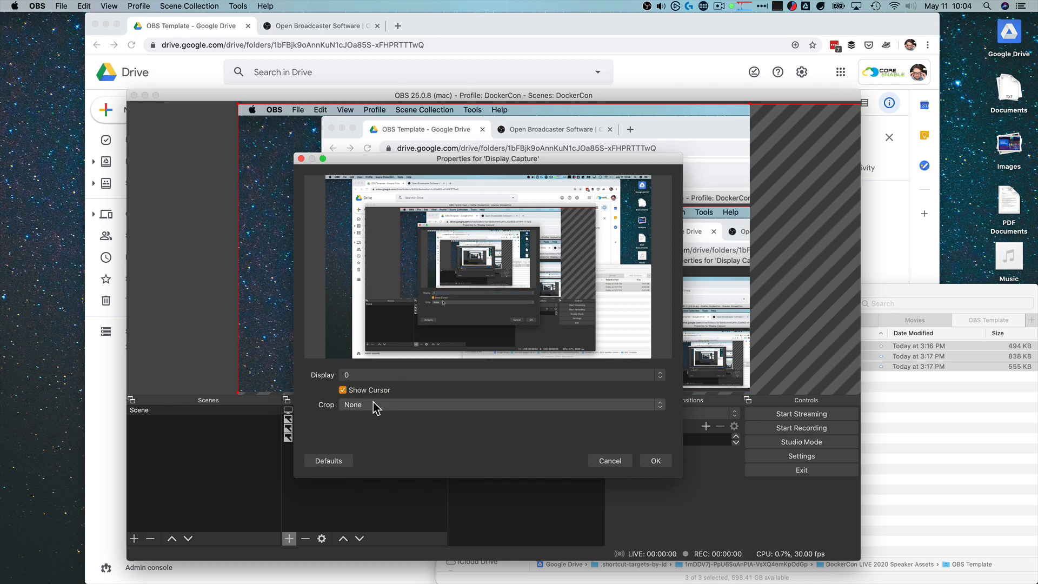
pyautogui.click(656, 461)
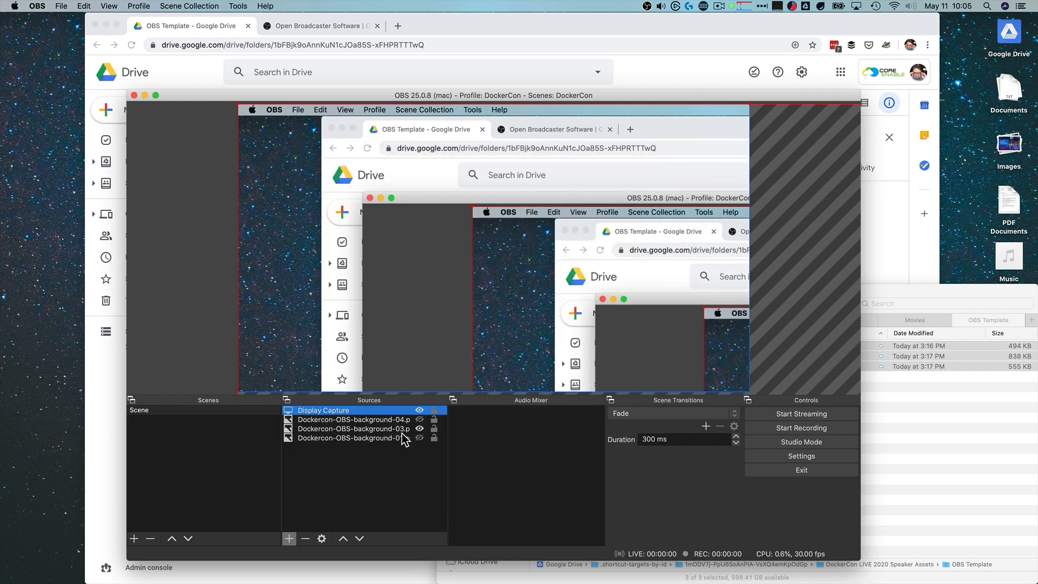
# Fit the Display Capture source to the screen so it fills the canvas
pyautogui.rightClick(367, 411)
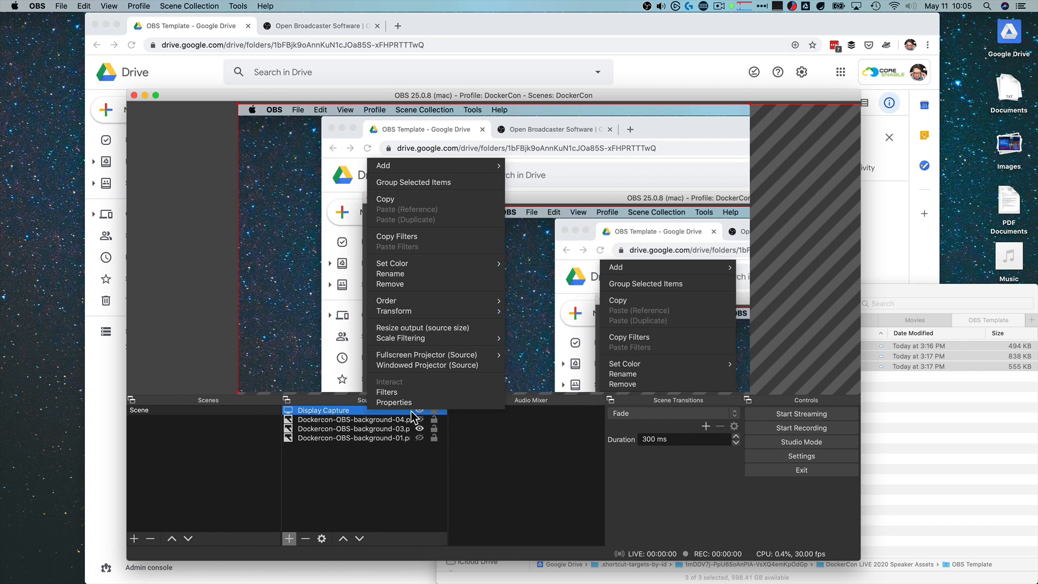
pyautogui.moveTo(405, 317)
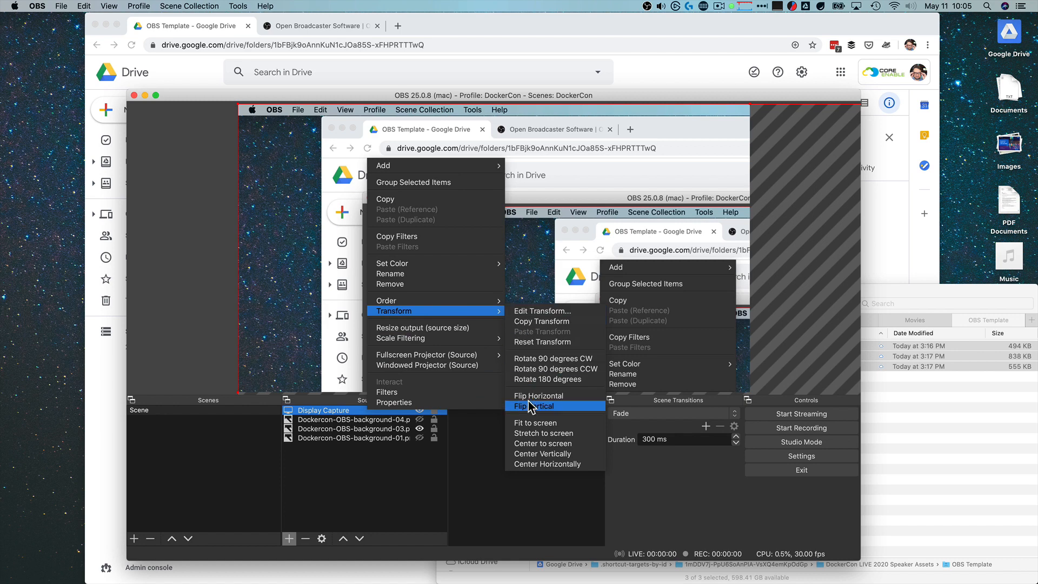
pyautogui.click(531, 427)
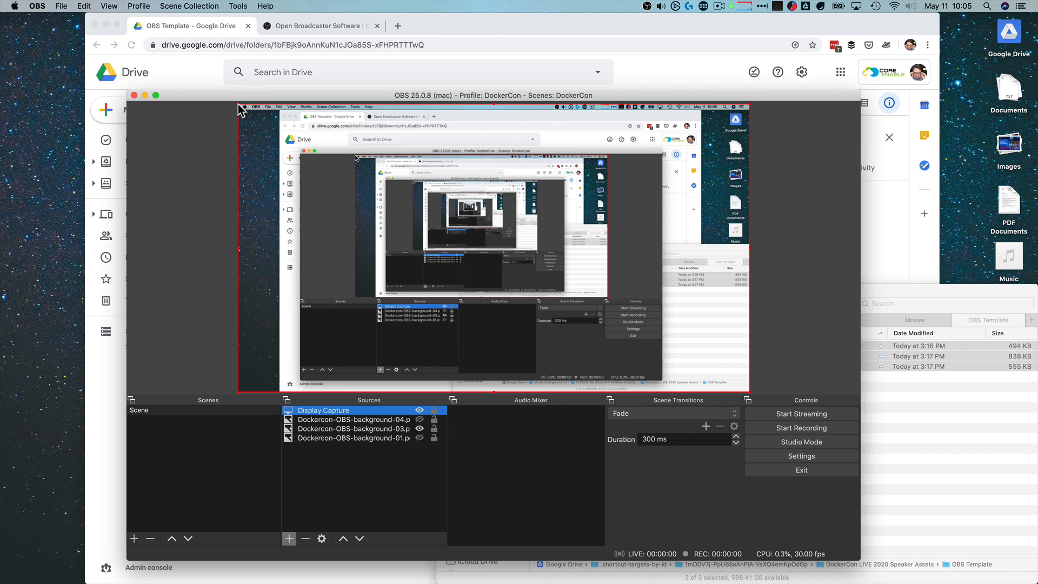
# Scale down the Display Capture and place it in the canvas's lower-right area, clear of the DockerCon logo and with a narrow border of background
pyautogui.moveTo(237, 104); pyautogui.dragTo(322, 151)
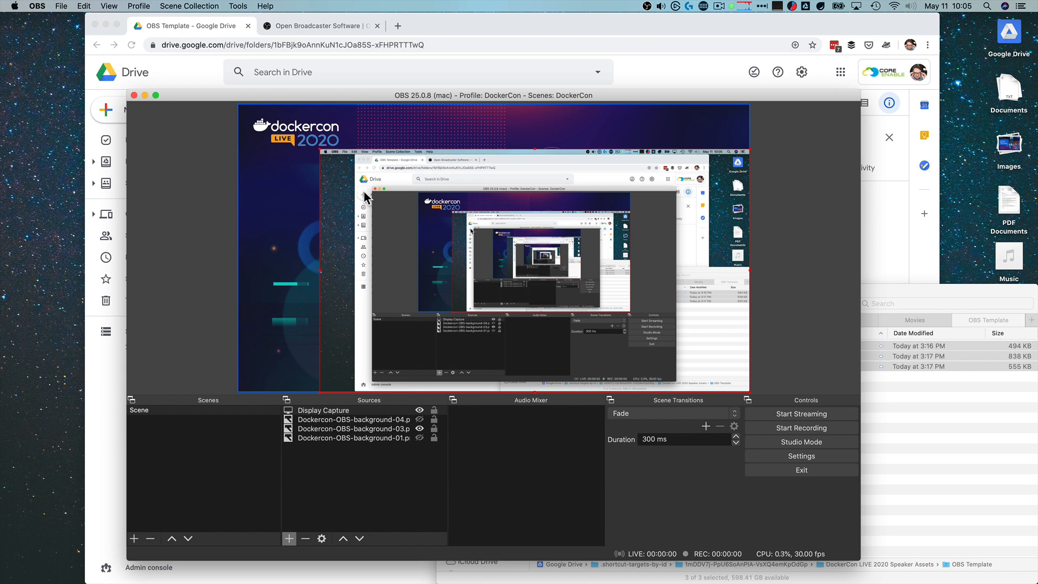
pyautogui.moveTo(364, 191); pyautogui.dragTo(361, 191)
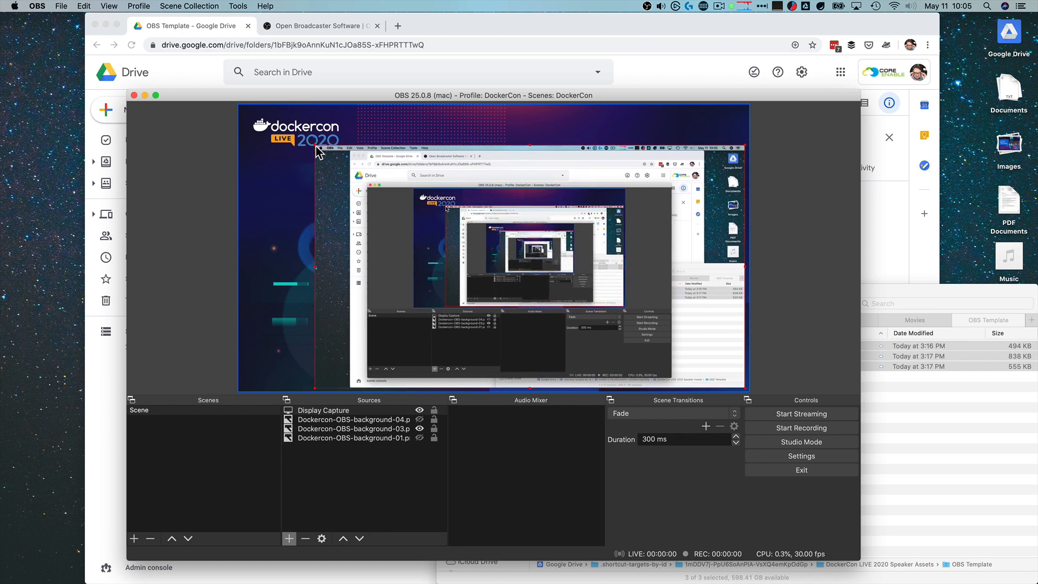
pyautogui.moveTo(315, 146); pyautogui.dragTo(325, 154)
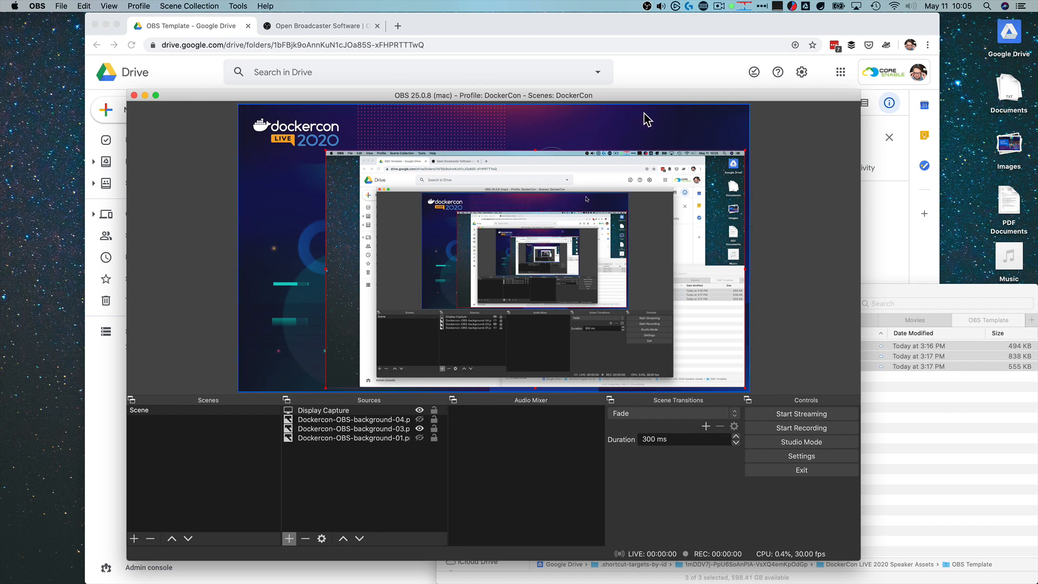
pyautogui.moveTo(653, 233); pyautogui.dragTo(615, 243)
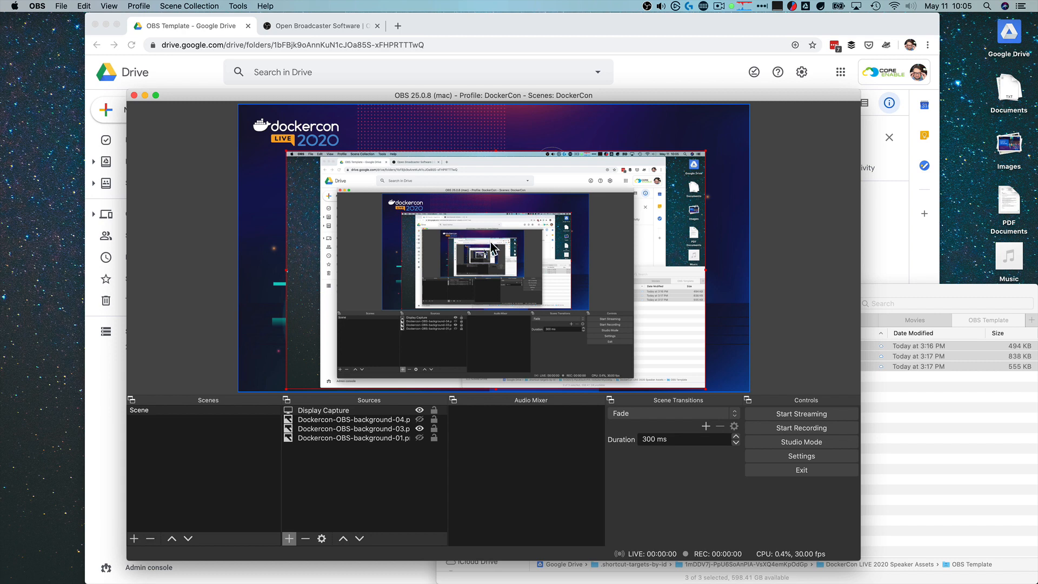
pyautogui.moveTo(487, 236); pyautogui.dragTo(532, 240)
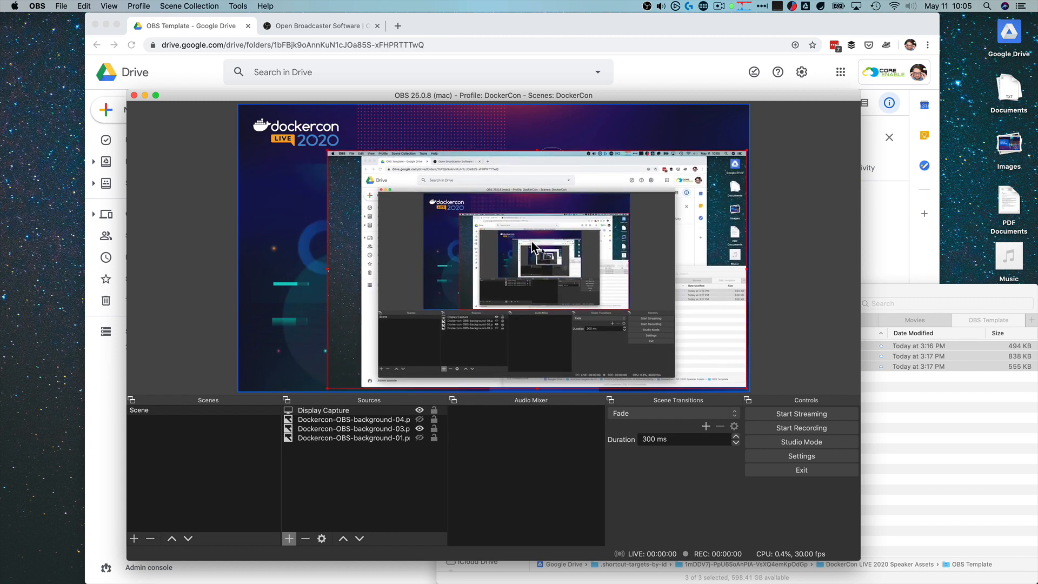
pyautogui.click(219, 224)
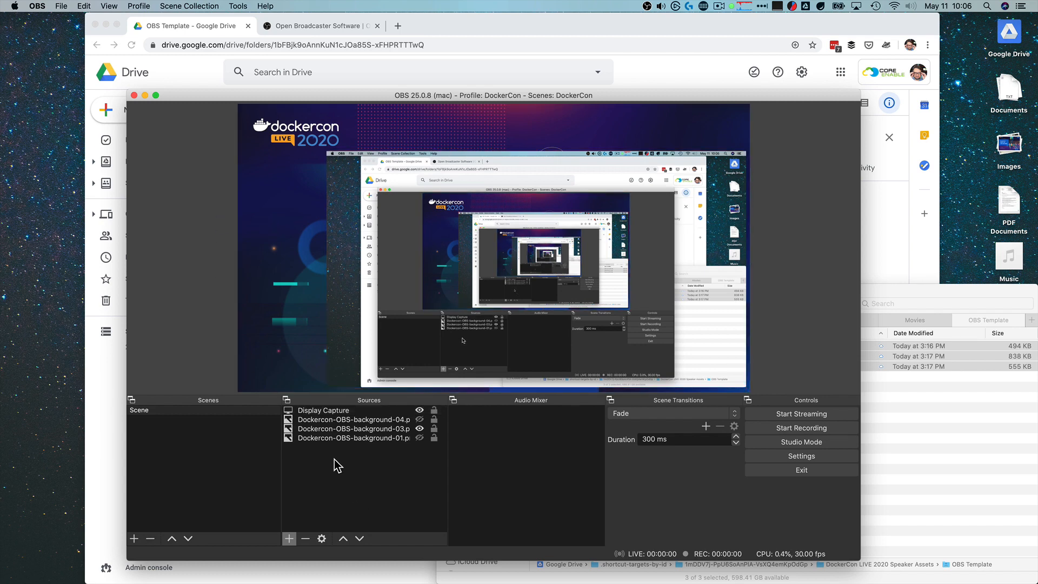
# Add a Video Capture Device source using Logitech BRIO #3 with preset 1280x720, and move it below the logo to about position 26, 246
pyautogui.click(289, 538)
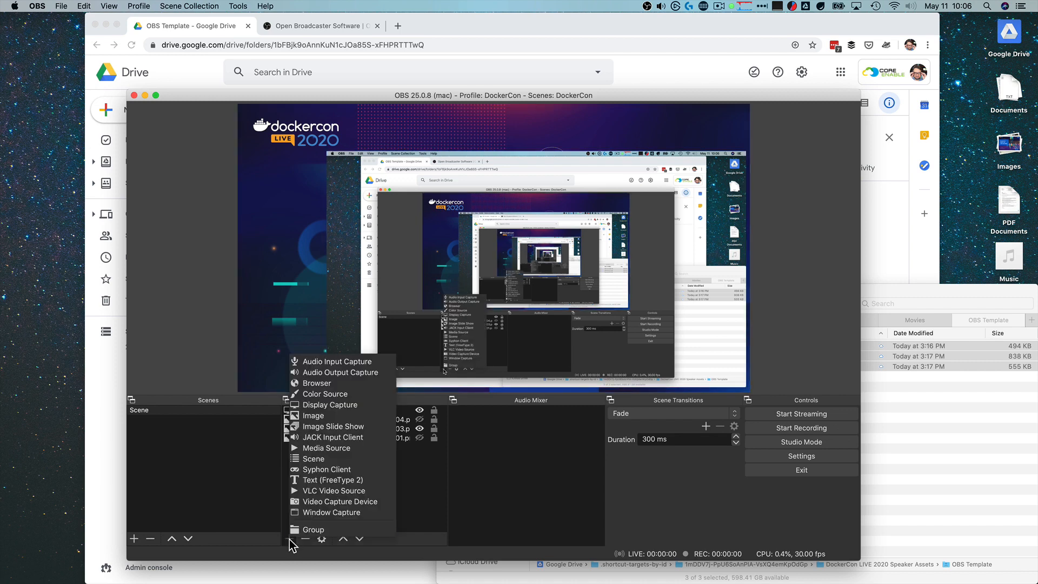
pyautogui.click(312, 502)
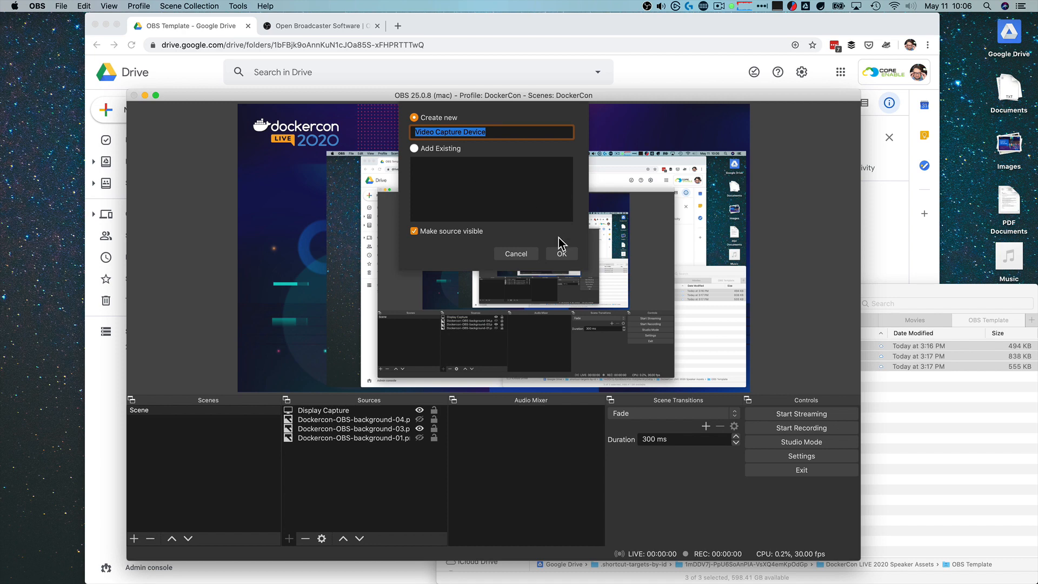
pyautogui.click(566, 256)
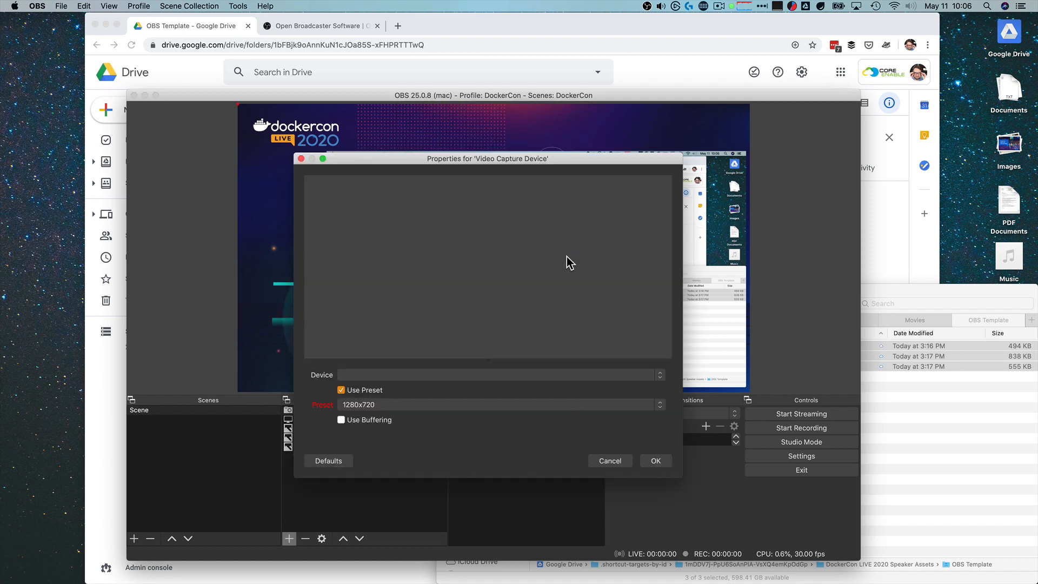
pyautogui.click(394, 375)
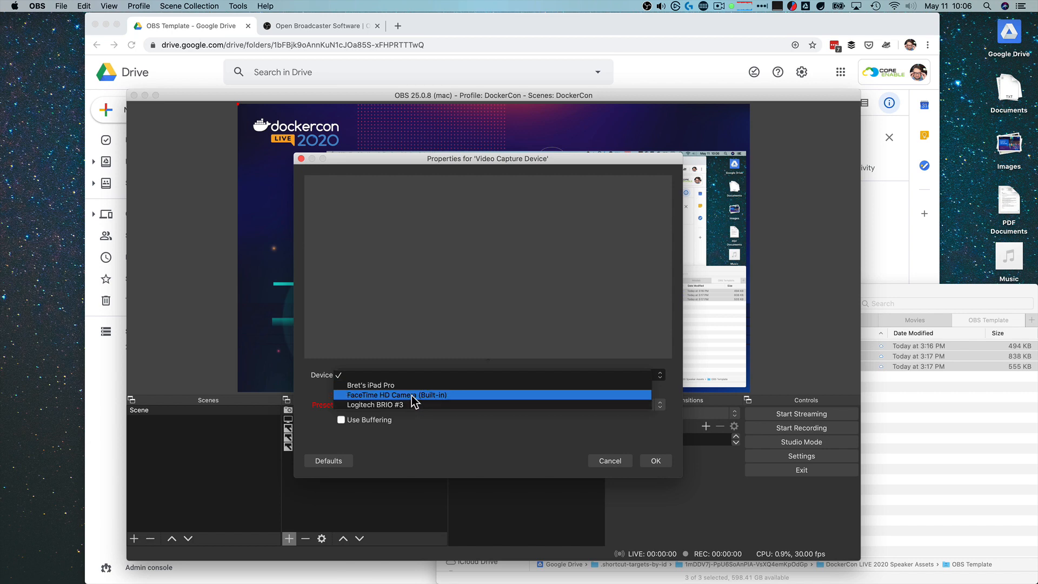
pyautogui.click(394, 406)
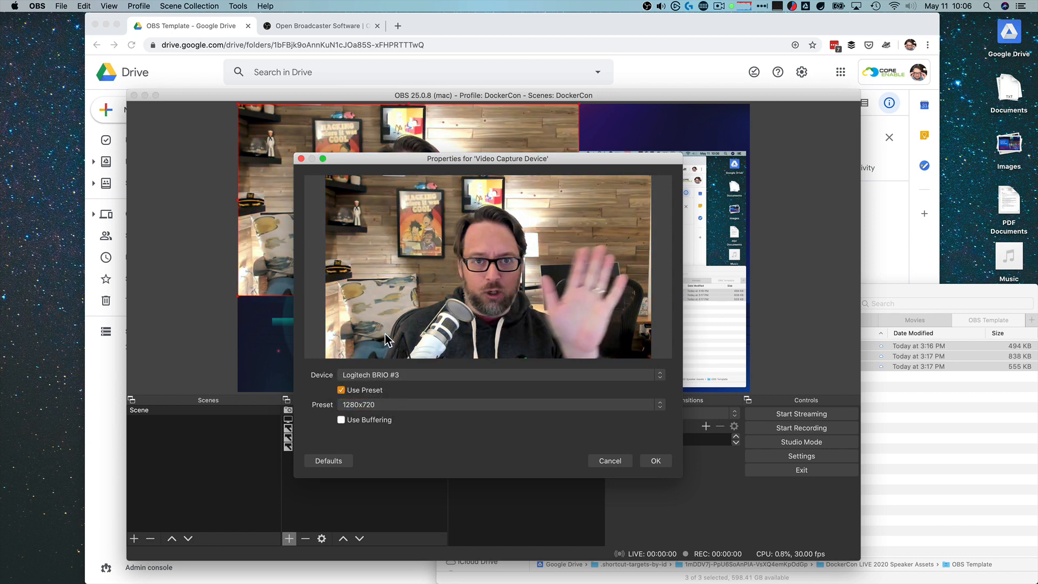
pyautogui.click(385, 405)
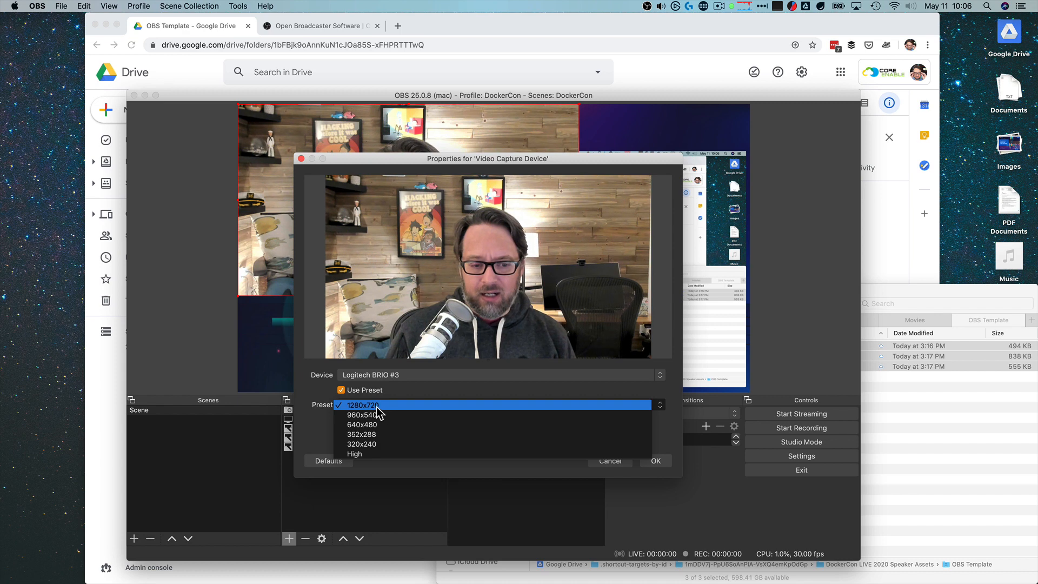
pyautogui.click(381, 407)
pyautogui.click(378, 406)
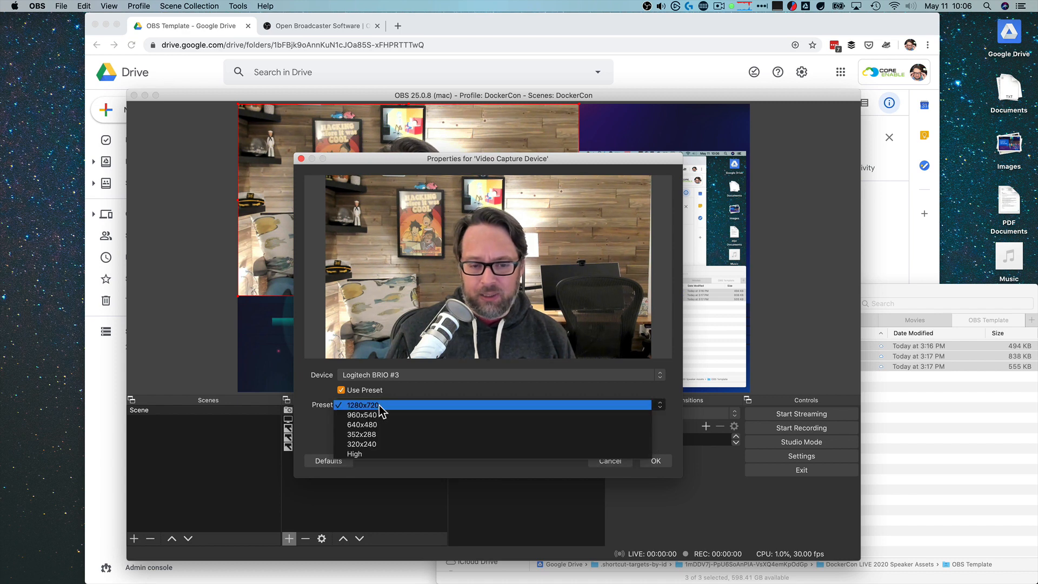
pyautogui.click(379, 406)
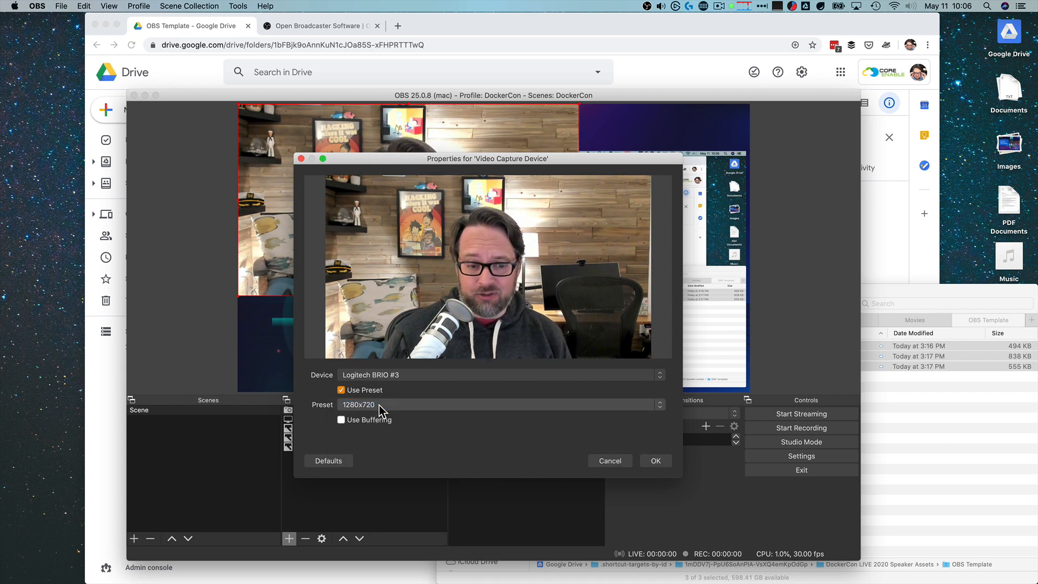
pyautogui.click(655, 462)
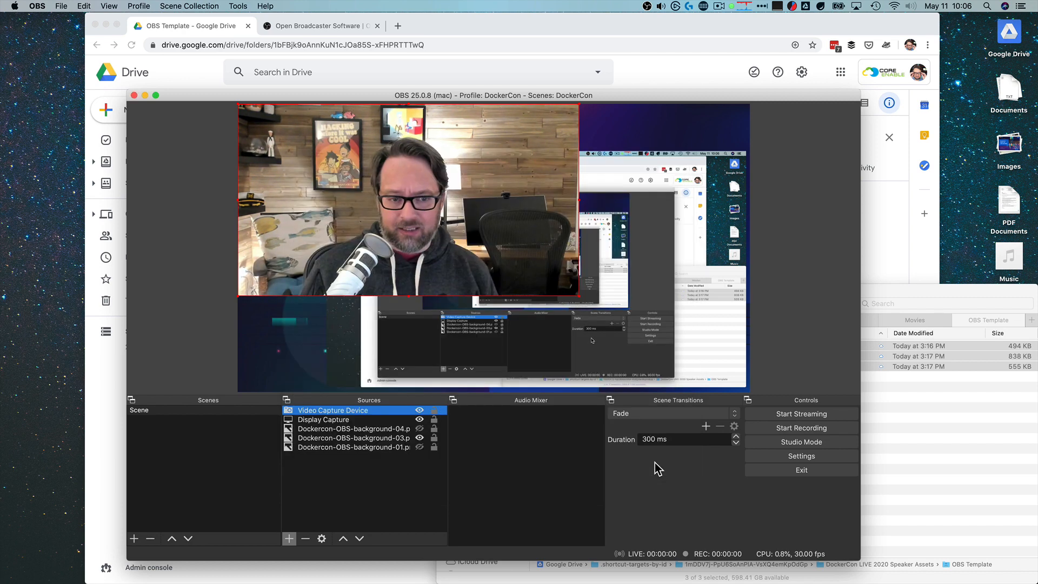
pyautogui.moveTo(302, 180); pyautogui.dragTo(300, 237)
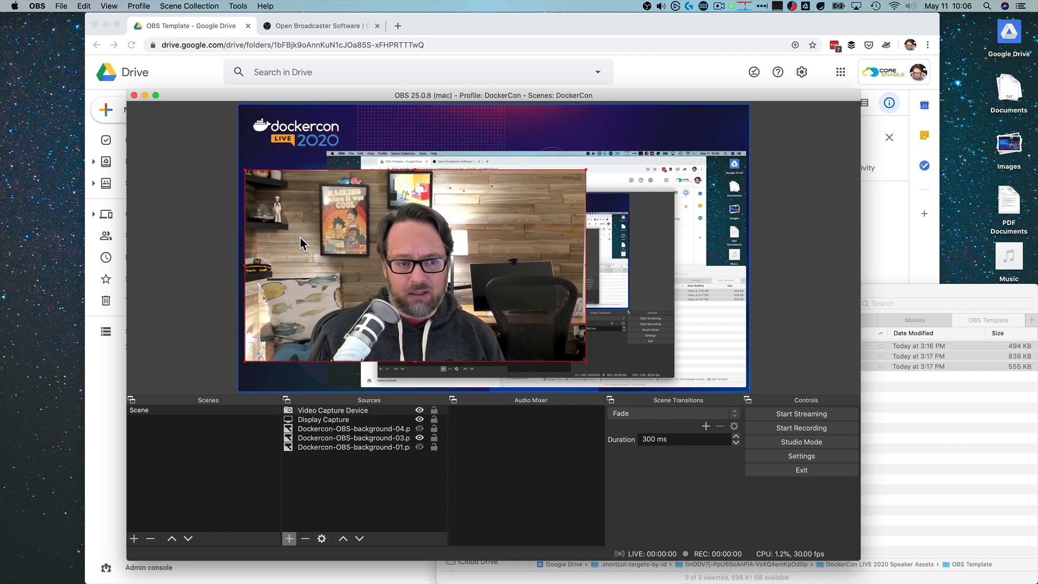
# Try the Video Capture Device source beneath Display Capture in the source order, then return it to the top
pyautogui.click(311, 411)
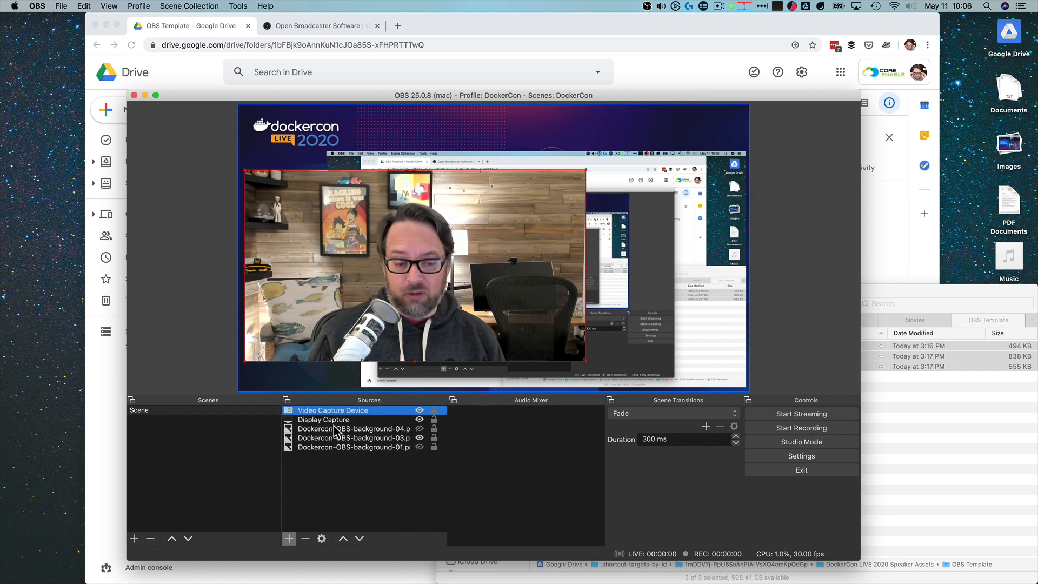
pyautogui.click(359, 539)
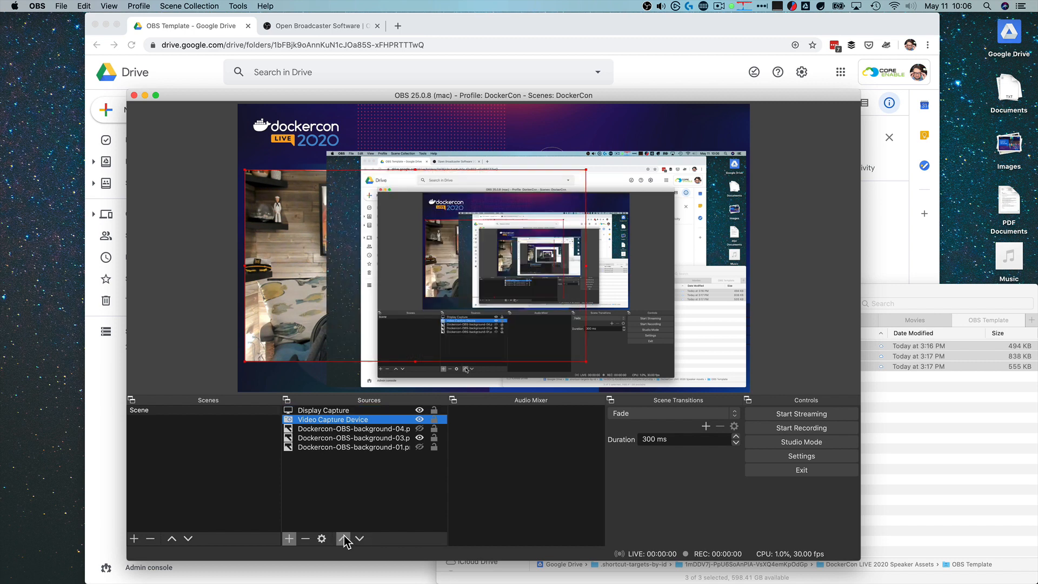
pyautogui.click(344, 538)
pyautogui.click(359, 539)
pyautogui.click(344, 539)
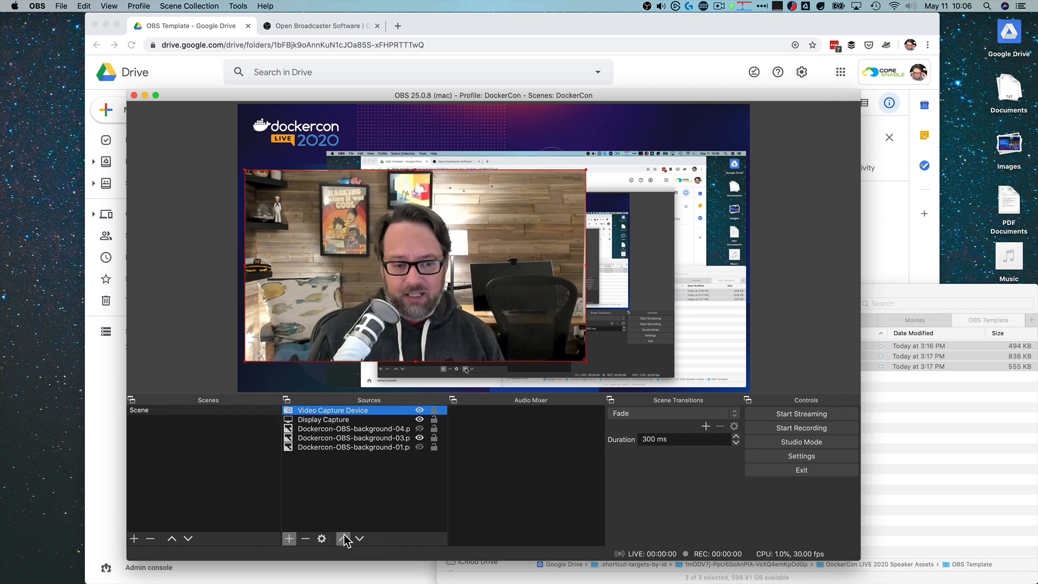
# Crop the Video Capture Device source by 400 on the left and 400 on the right in its transform settings
pyautogui.rightClick(341, 413)
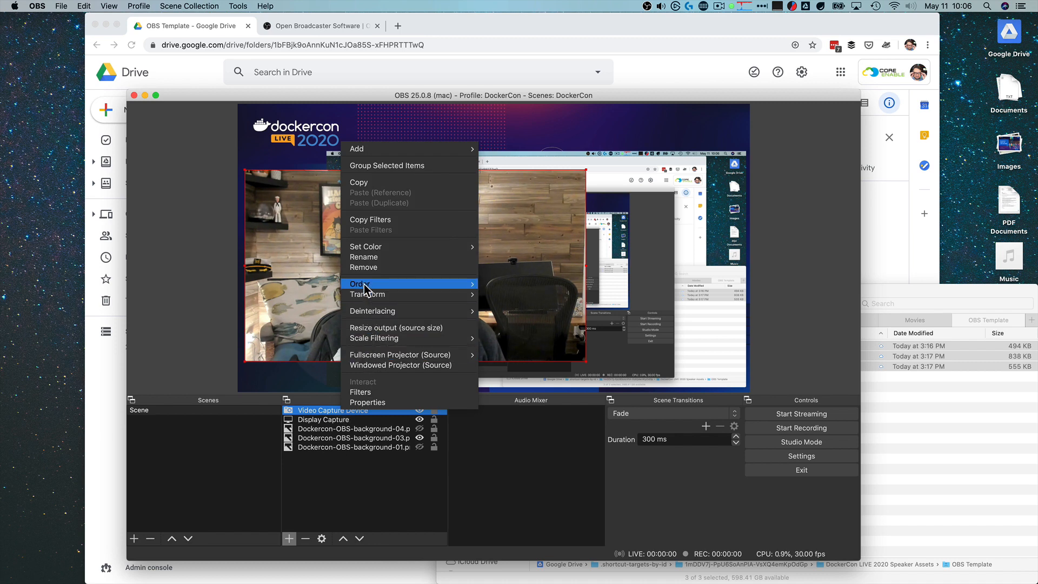
pyautogui.moveTo(365, 295)
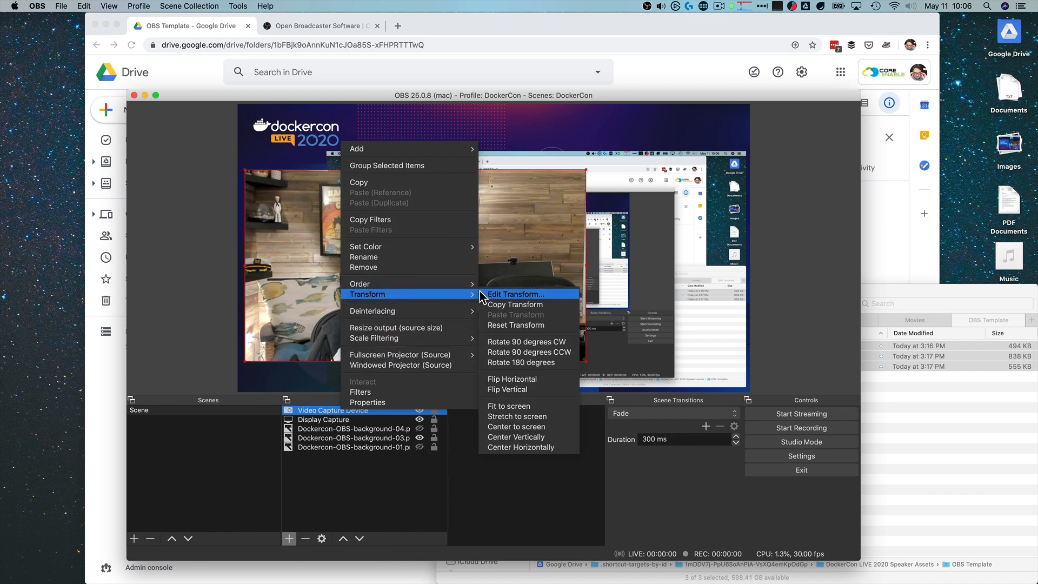
pyautogui.click(542, 297)
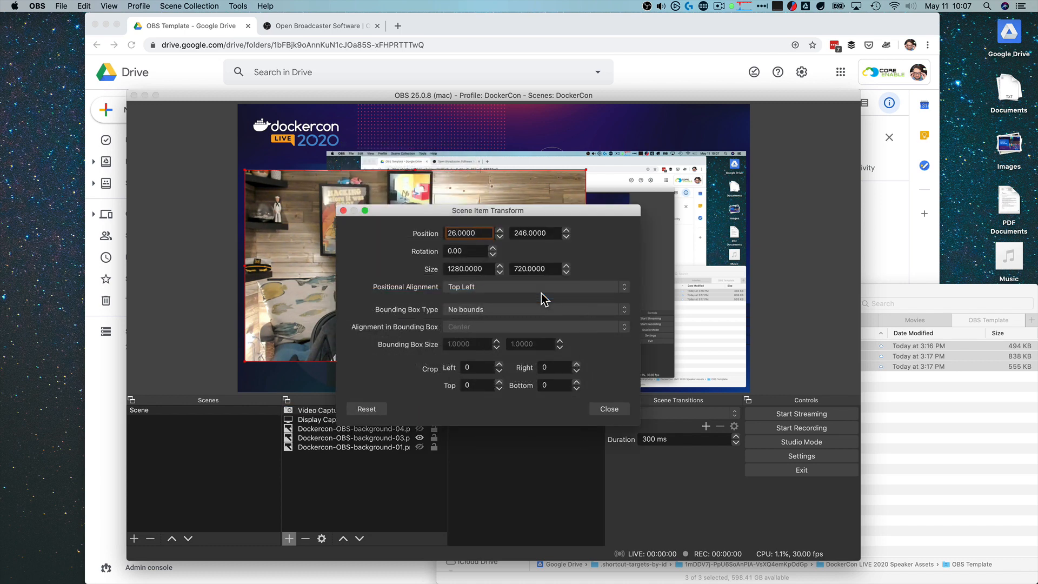
pyautogui.click(470, 367)
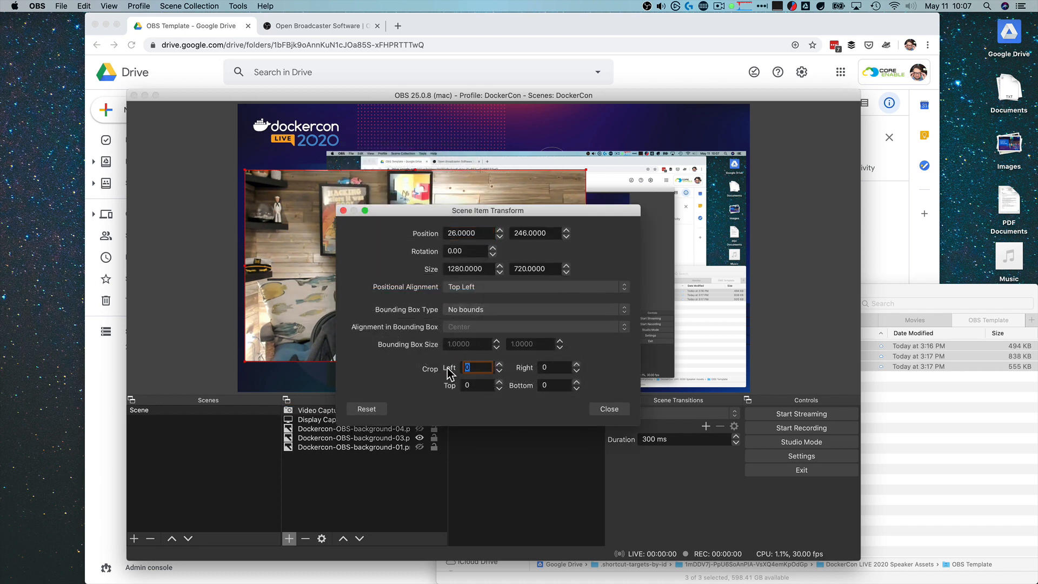
pyautogui.write('400')
pyautogui.press('Tab')
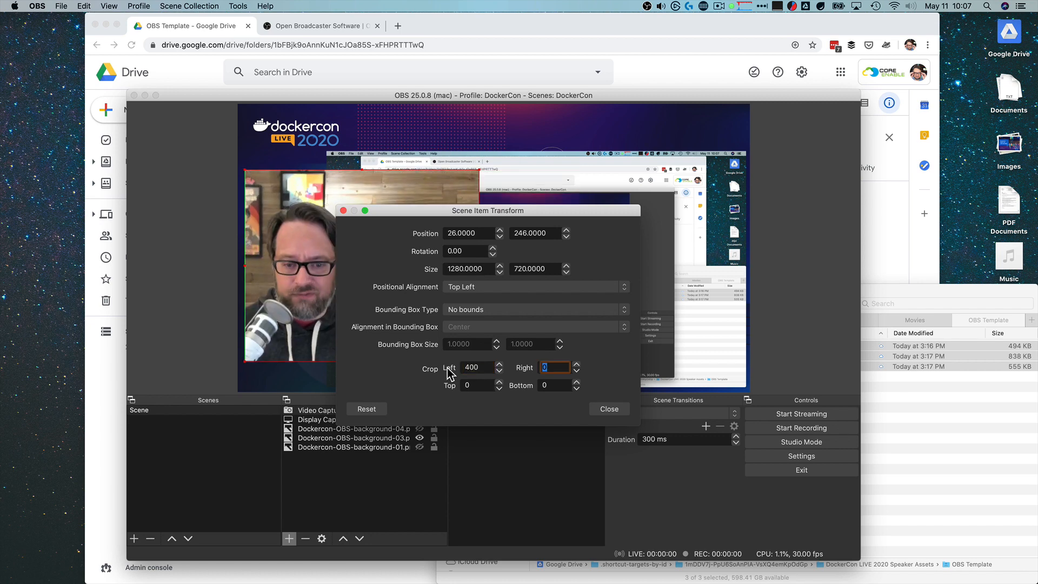
pyautogui.write('4')
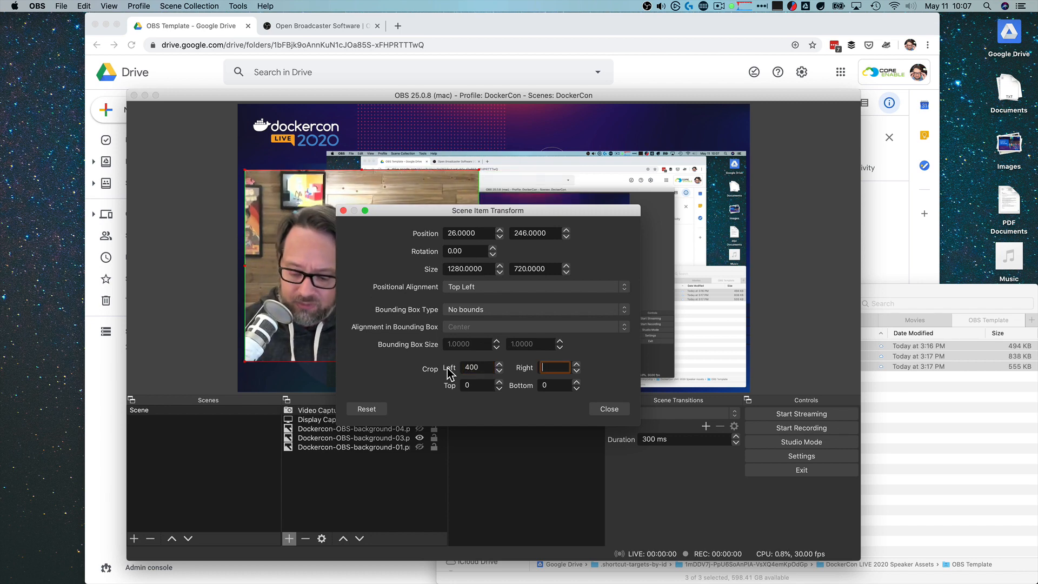
pyautogui.write('00')
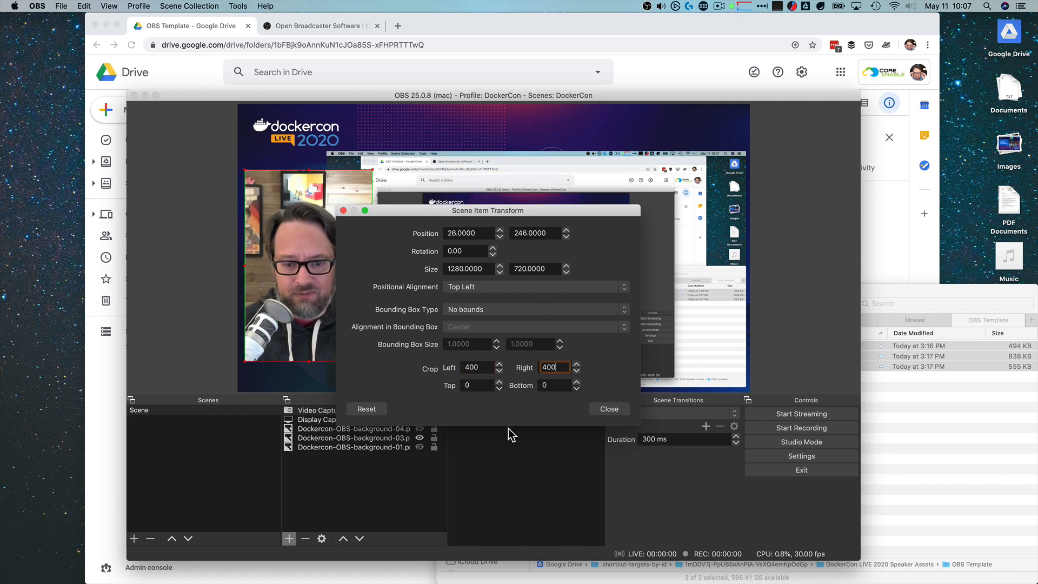
# Nudge the webcam source slightly closer to the canvas's left edge and shrink the Display Capture a little from its upper-left corner
pyautogui.click(593, 407)
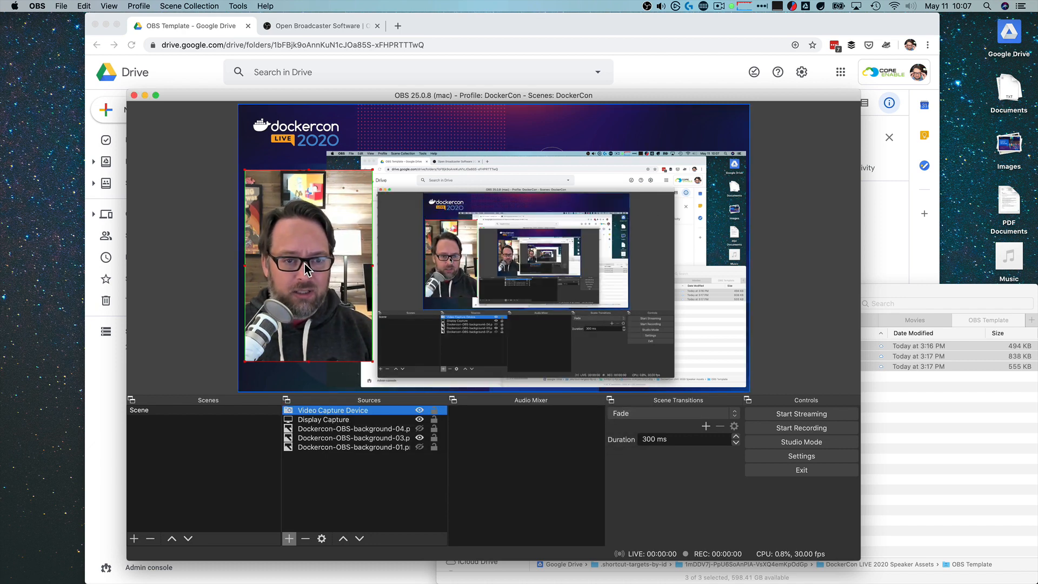
pyautogui.moveTo(300, 257); pyautogui.dragTo(297, 257)
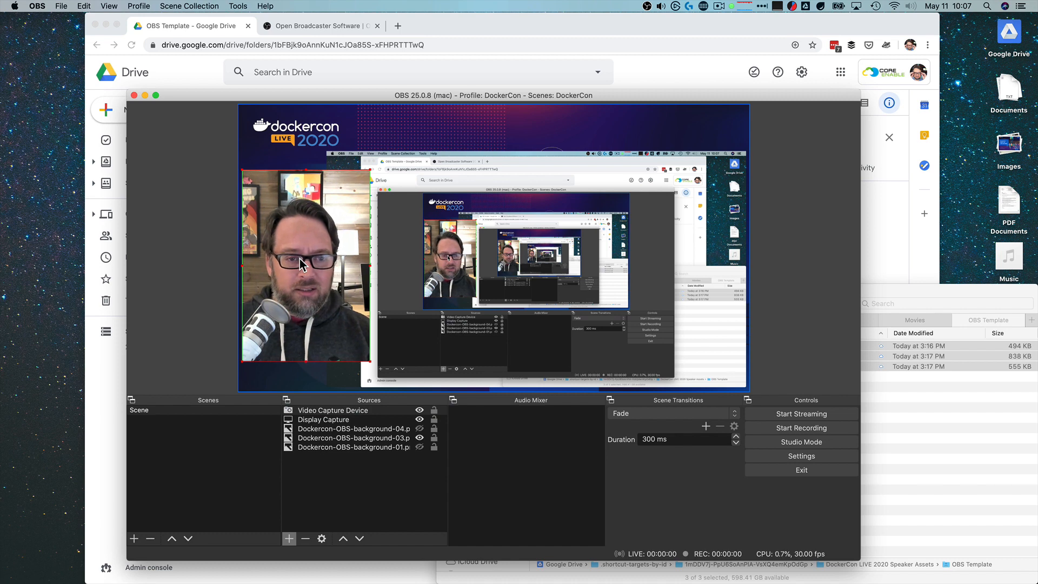
pyautogui.click(361, 168)
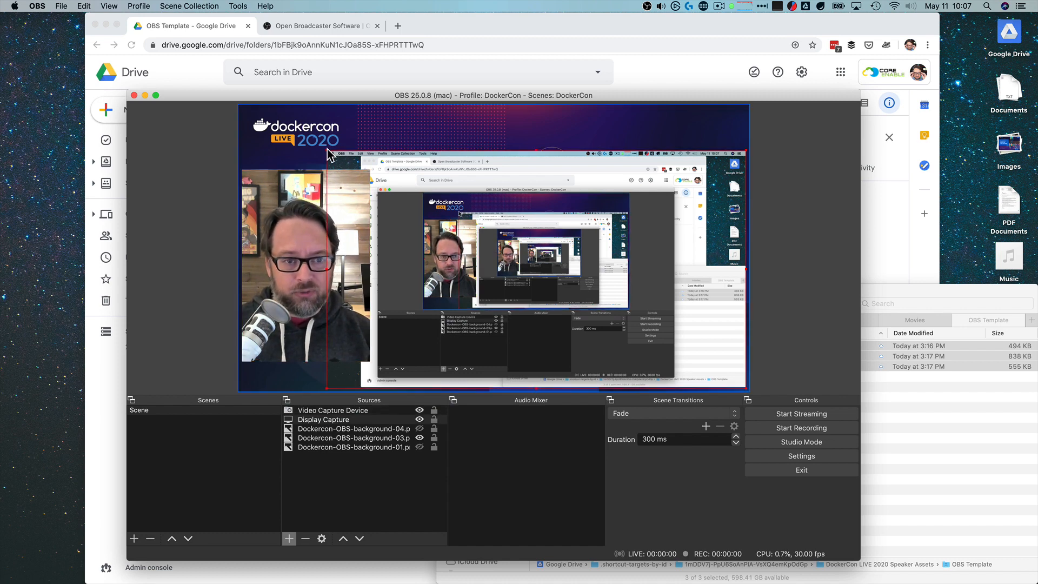
pyautogui.moveTo(327, 150); pyautogui.dragTo(343, 152)
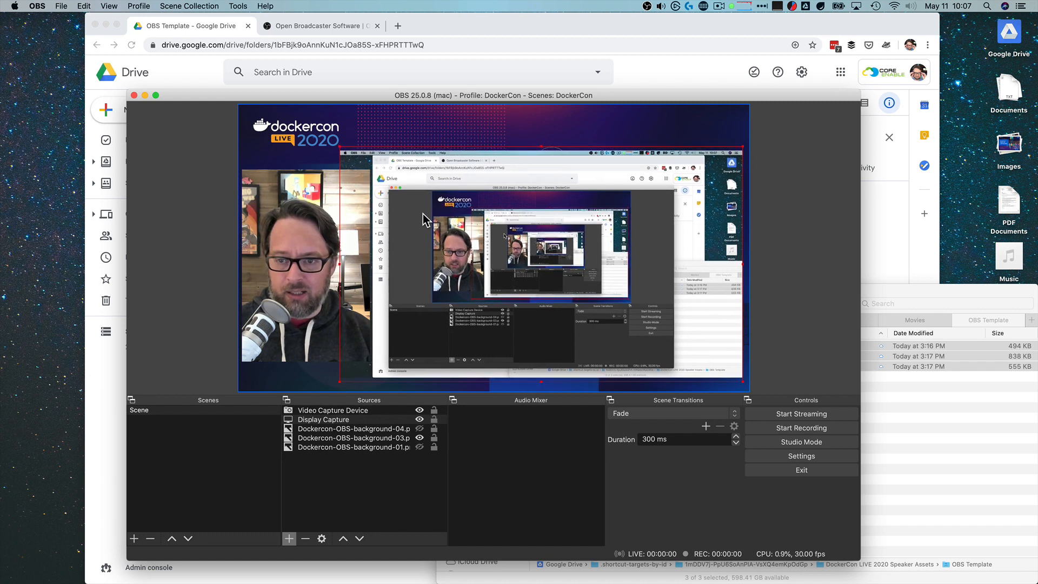
# Scale the webcam source down to about 1008 x 567, then set its crop to 425 on the left and 425 on the right
pyautogui.click(309, 242)
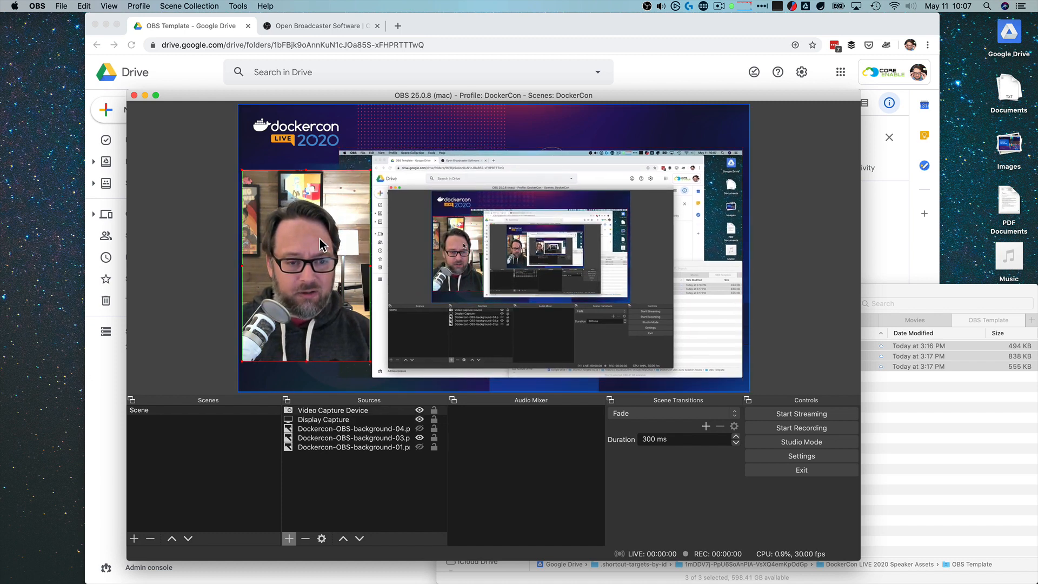
pyautogui.moveTo(372, 173); pyautogui.dragTo(309, 217)
pyautogui.rightClick(327, 411)
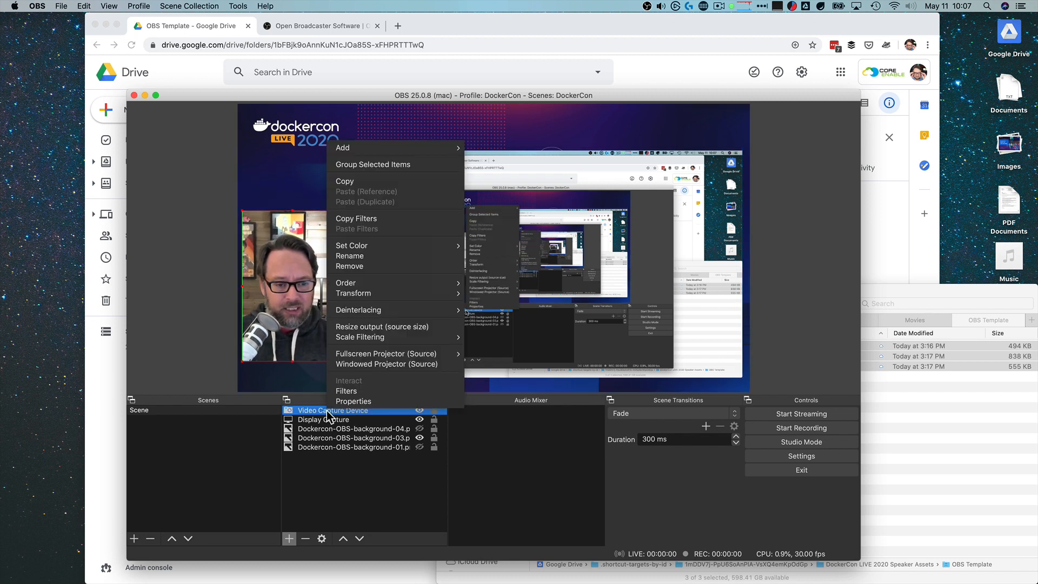
pyautogui.moveTo(354, 295)
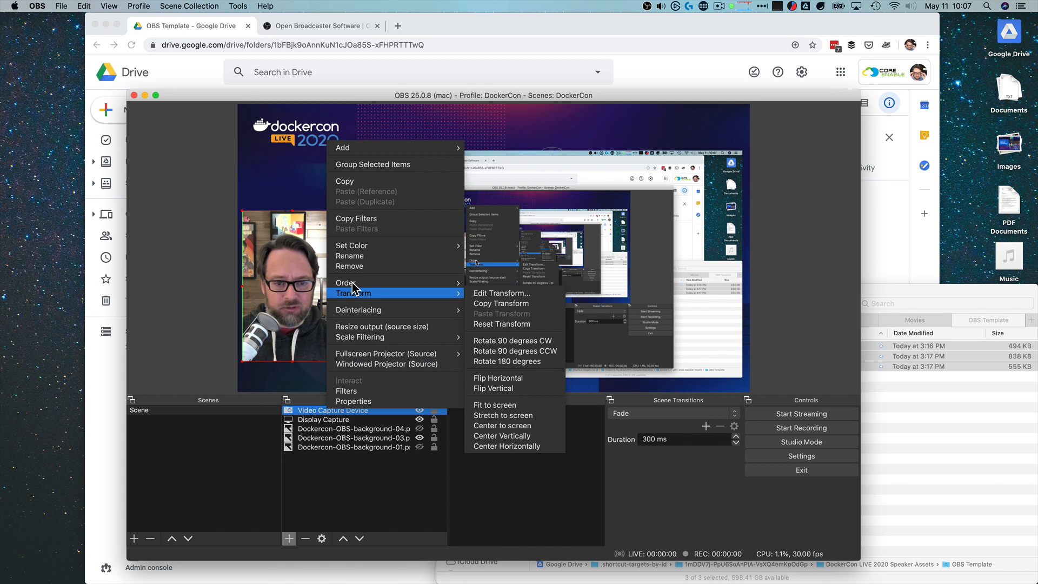
pyautogui.click(509, 293)
pyautogui.doubleClick(481, 368)
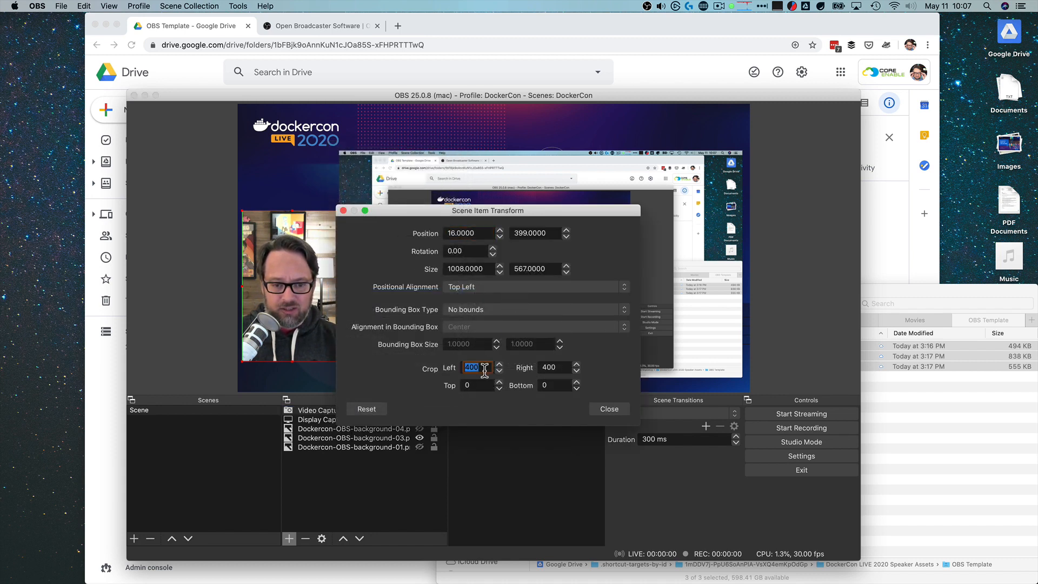
pyautogui.write('425')
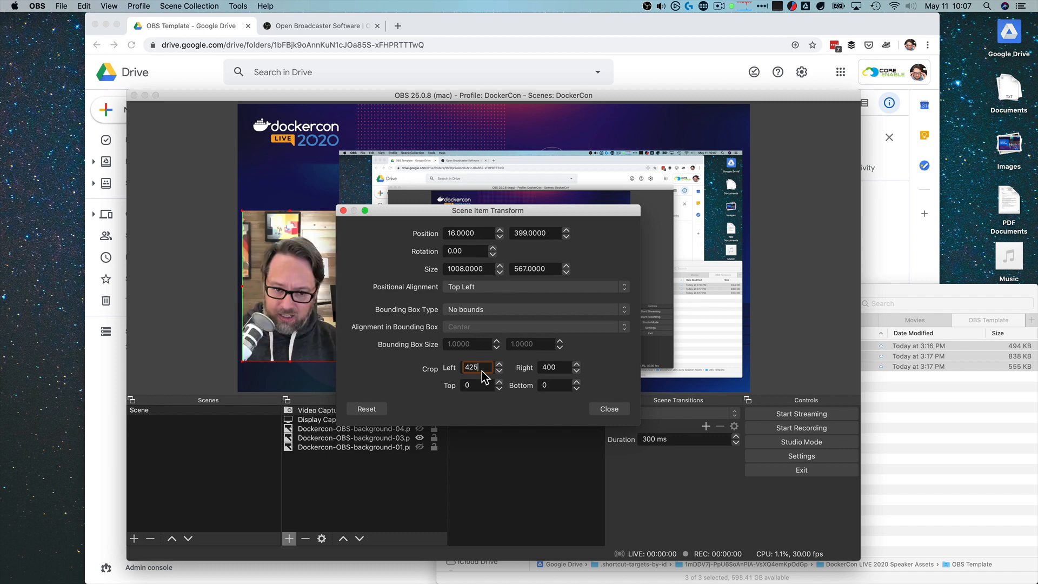
pyautogui.press('Tab')
pyautogui.write('425')
pyautogui.press('Return')
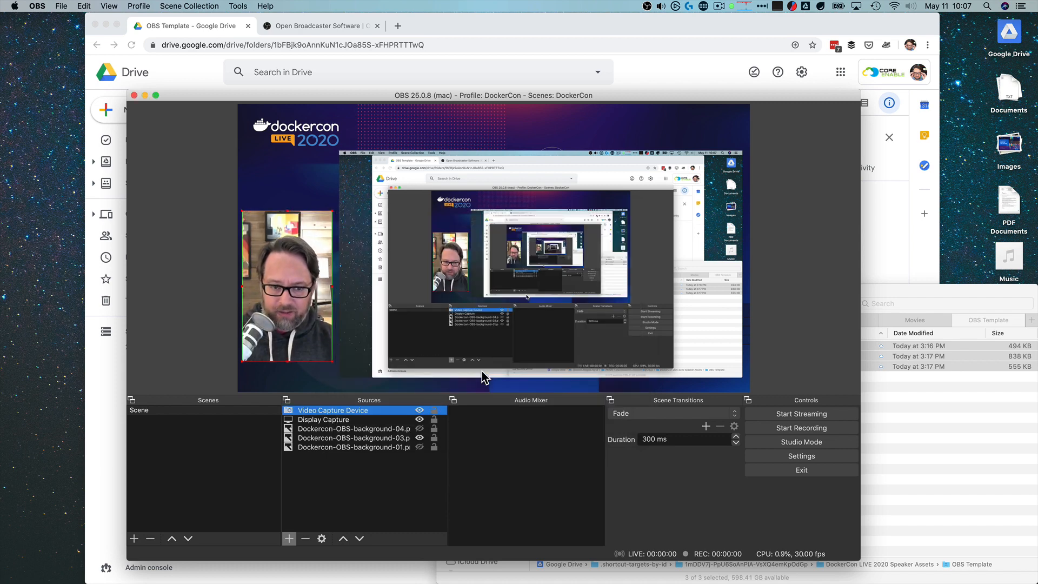
# Move the webcam up to sit midway below the DockerCon logo, and shift the Display Capture slightly down toward the canvas's lower edge
pyautogui.moveTo(288, 265); pyautogui.dragTo(290, 246)
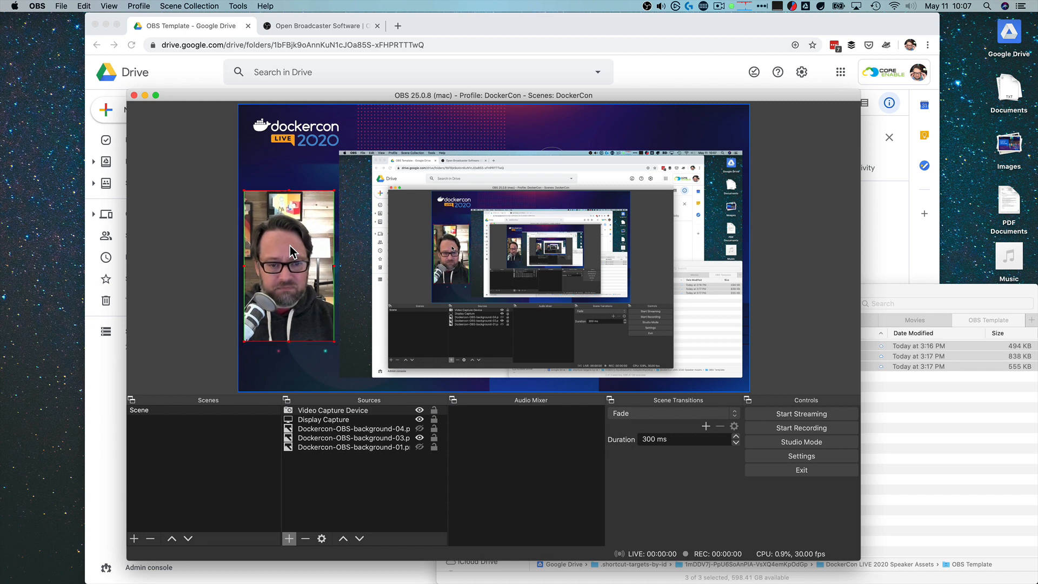
pyautogui.moveTo(437, 260); pyautogui.dragTo(435, 266)
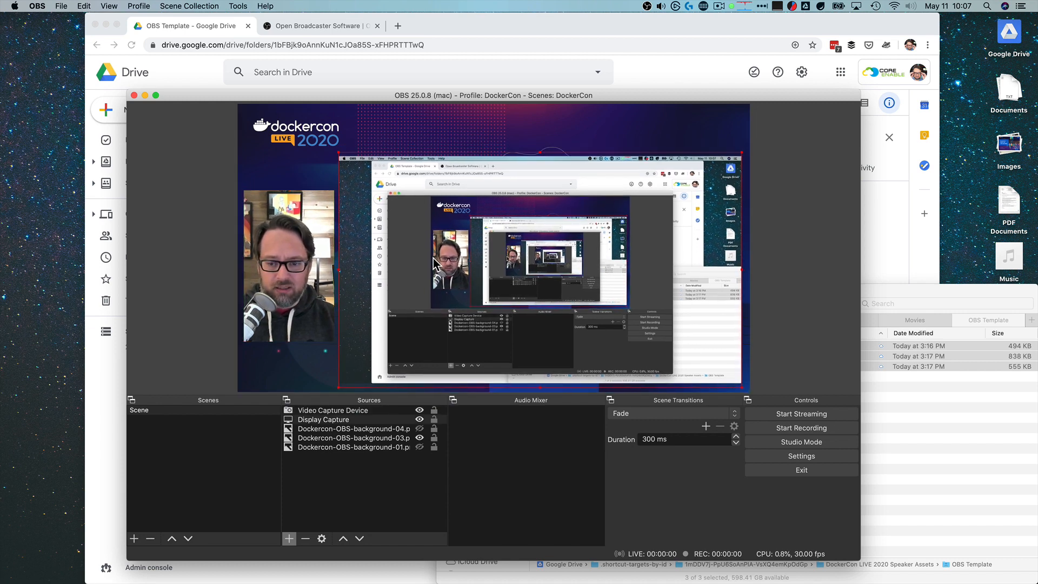
pyautogui.click(303, 264)
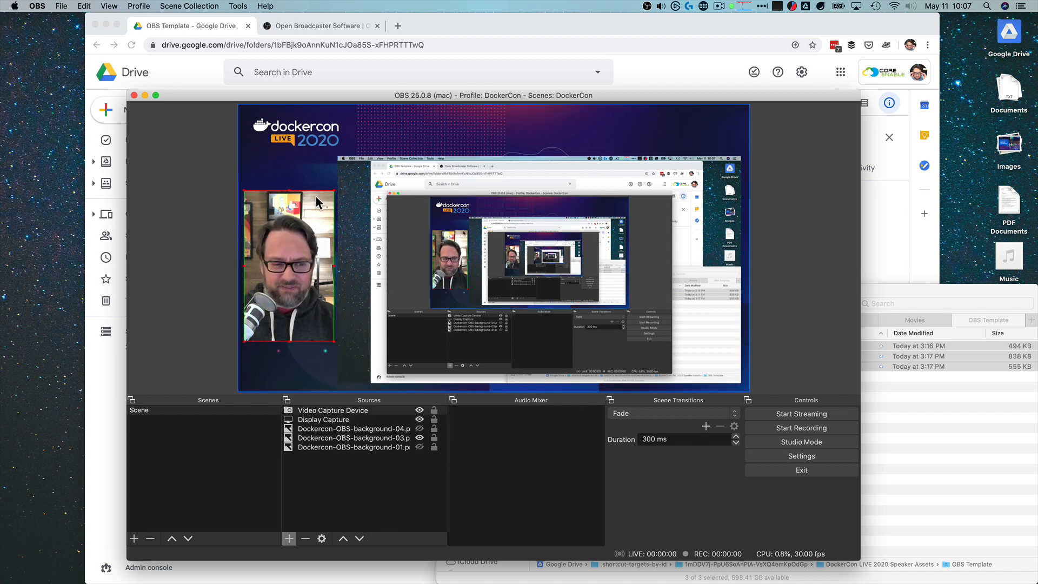
pyautogui.click(326, 495)
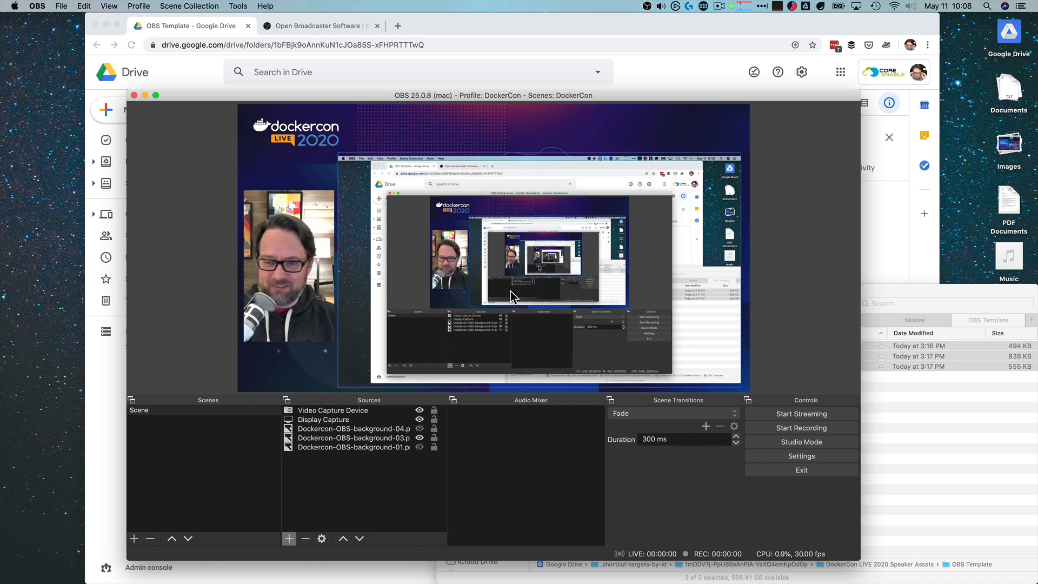
# Add a Text (FreeType 2) source containing the presenter's first name in possessive form followed by "Average Talk"
pyautogui.click(289, 538)
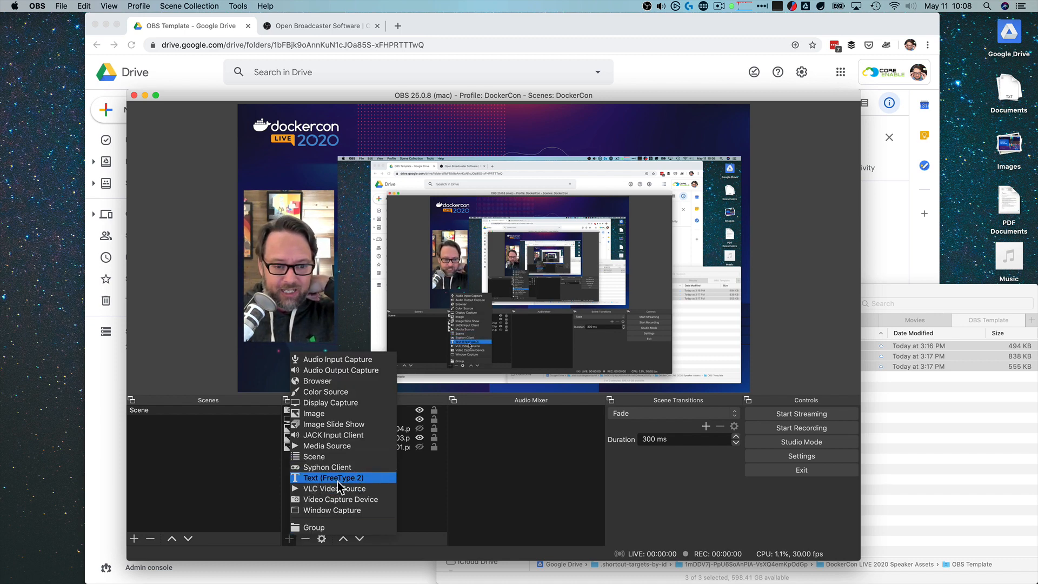
pyautogui.click(334, 478)
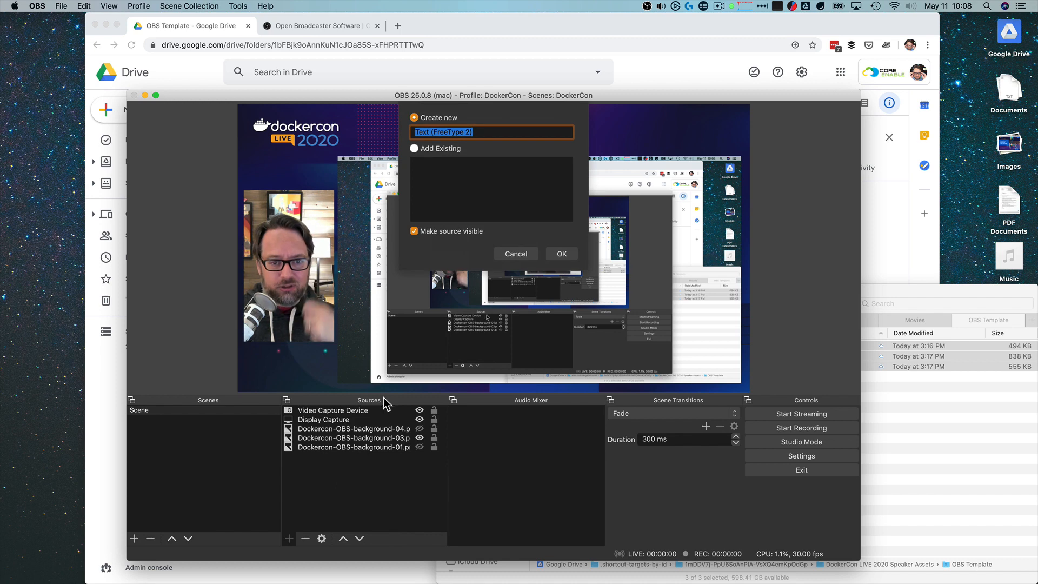
pyautogui.click(562, 253)
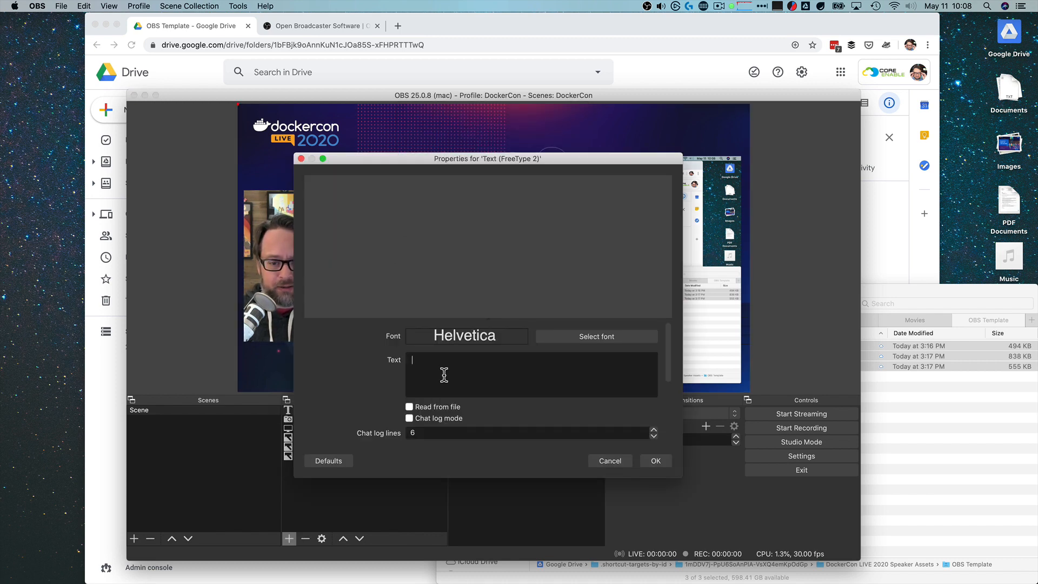
pyautogui.write("Bret's")
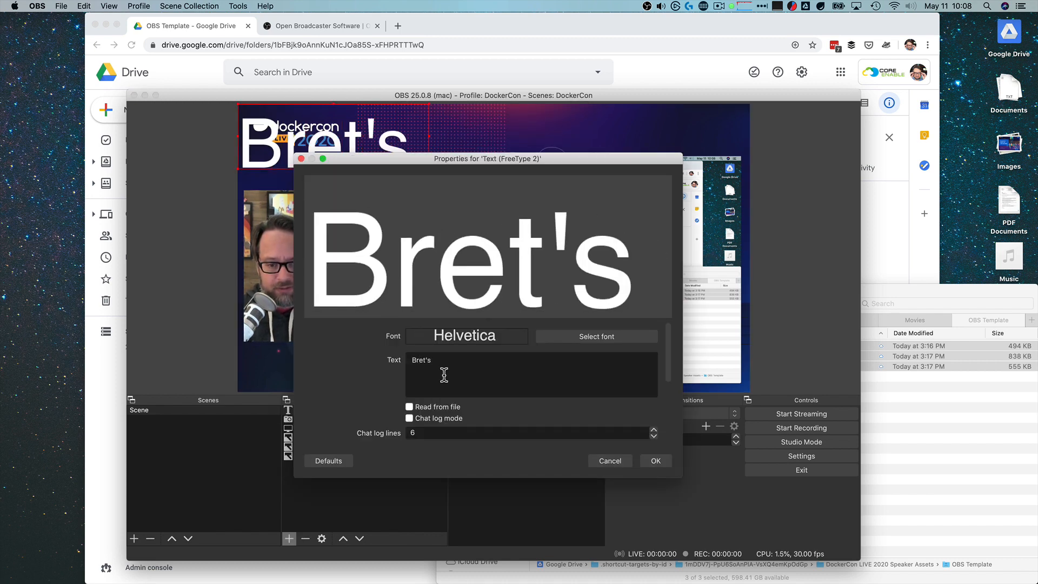
pyautogui.write(' Average T')
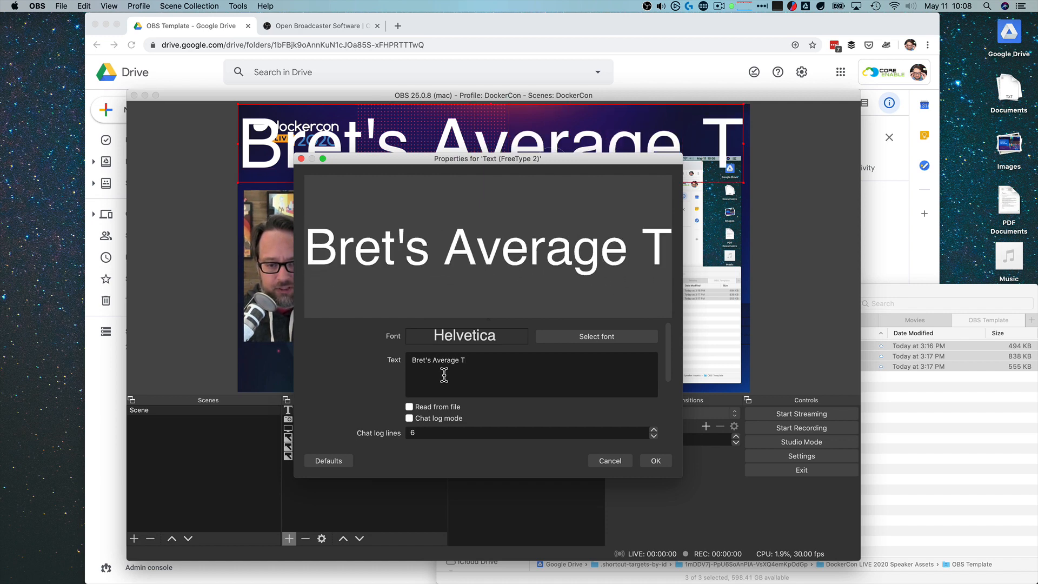
pyautogui.write('alk')
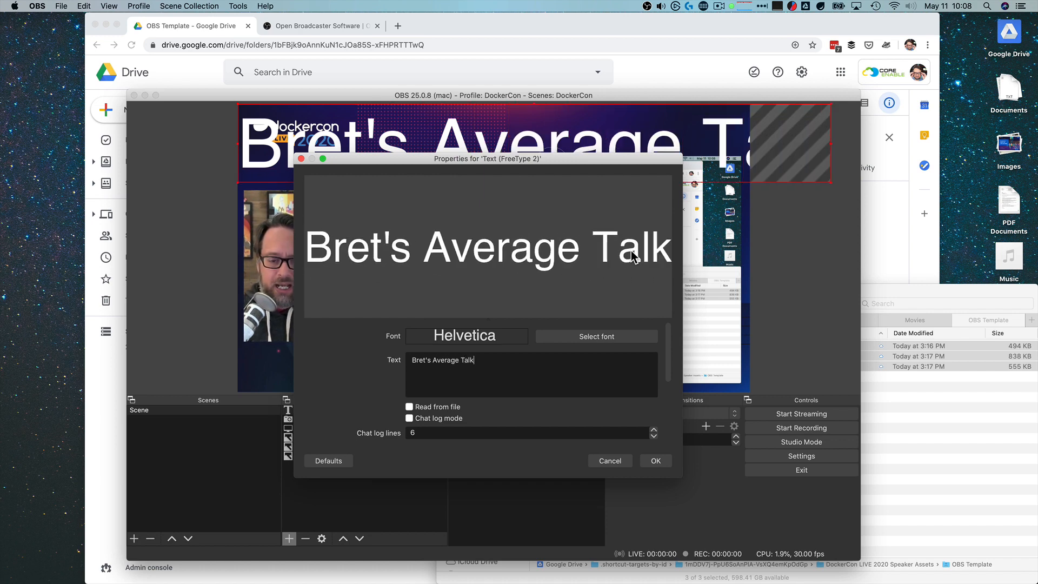
# Set the title text's font to Montserrat Regular and accept the text source's properties
pyautogui.click(584, 344)
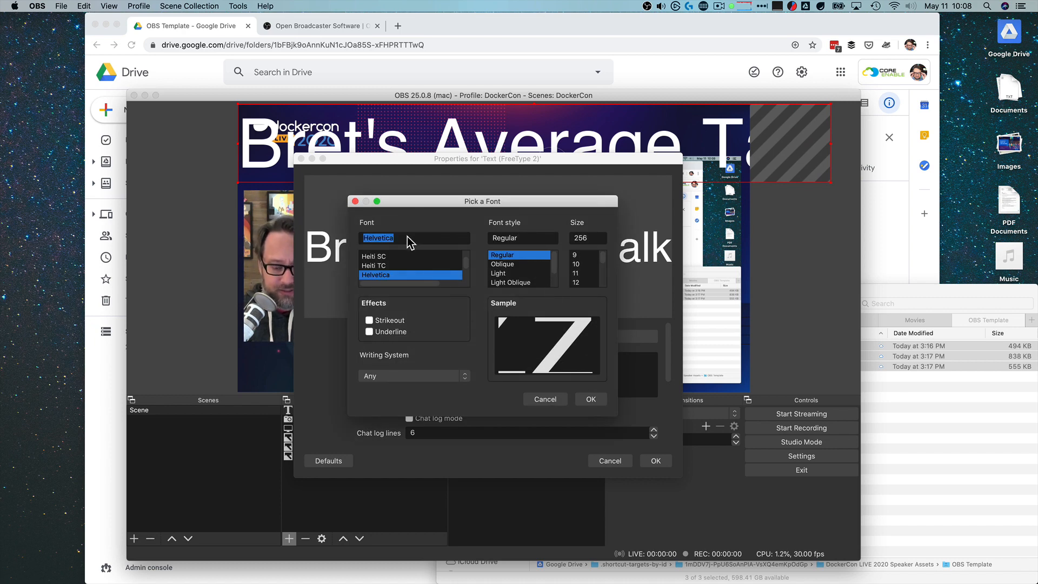
pyautogui.write('Monaco')
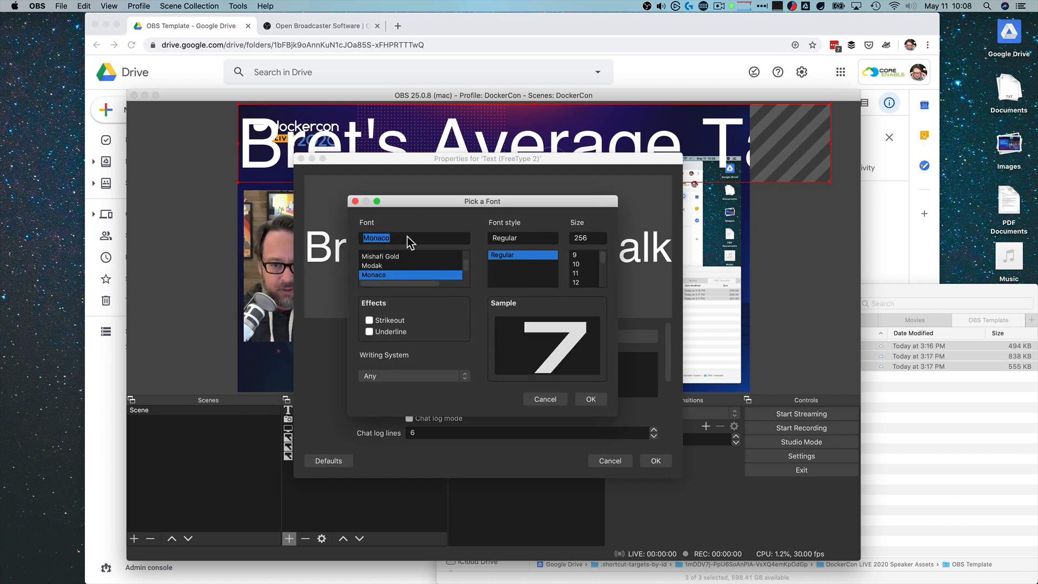
pyautogui.press('Down')
pyautogui.press('Down')
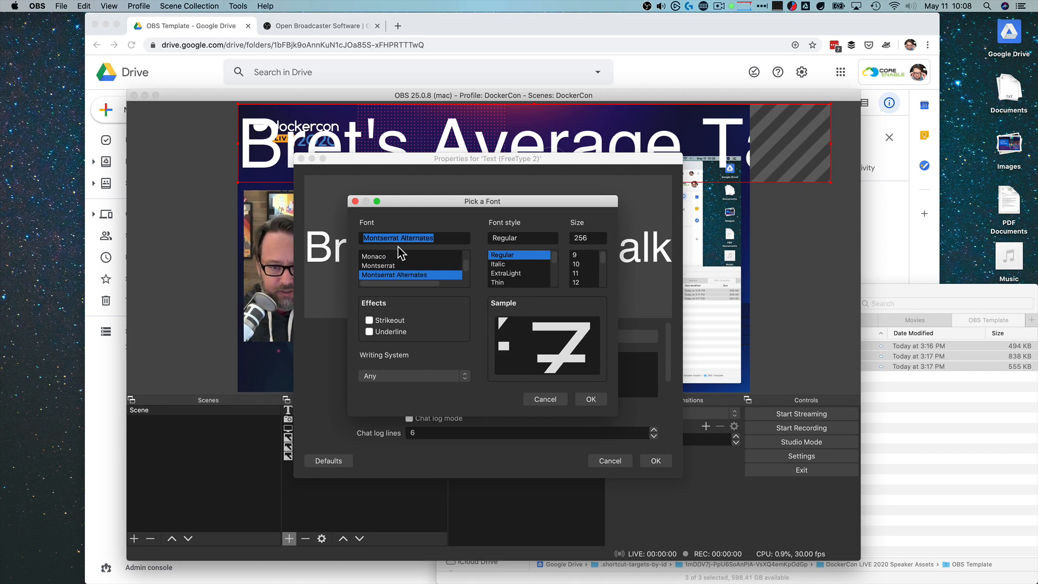
pyautogui.press('Up')
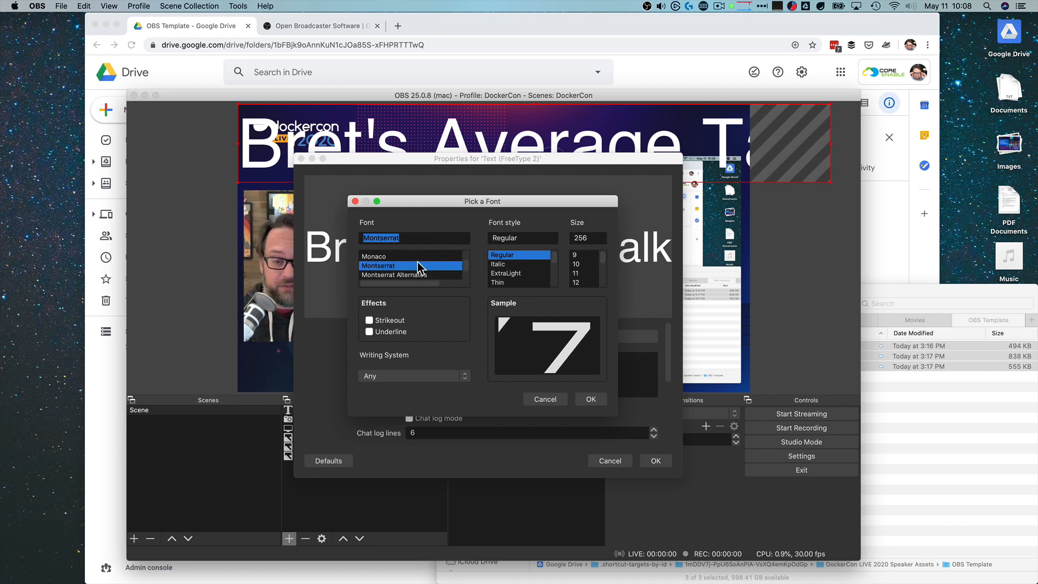
pyautogui.click(591, 399)
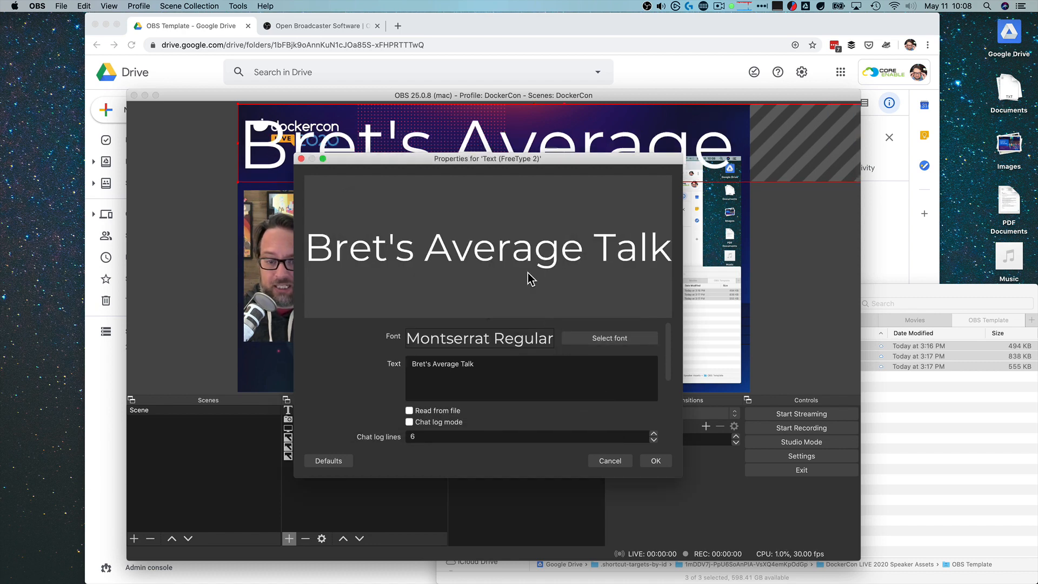
pyautogui.click(656, 461)
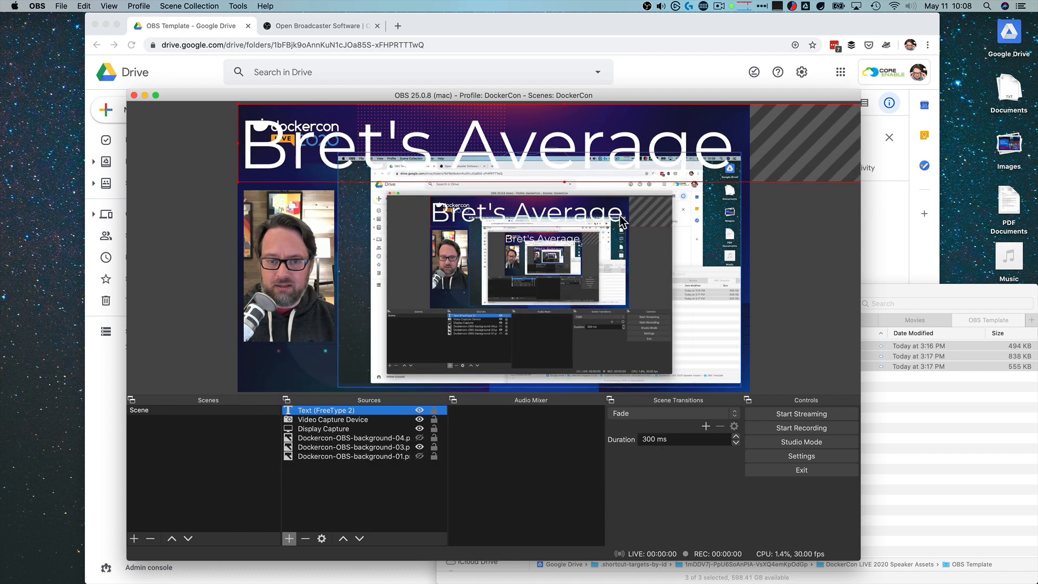
# Scale the title text down to about half its size and place it beside the DockerCon logo, above the Display Capture
pyautogui.moveTo(810, 152); pyautogui.dragTo(759, 170)
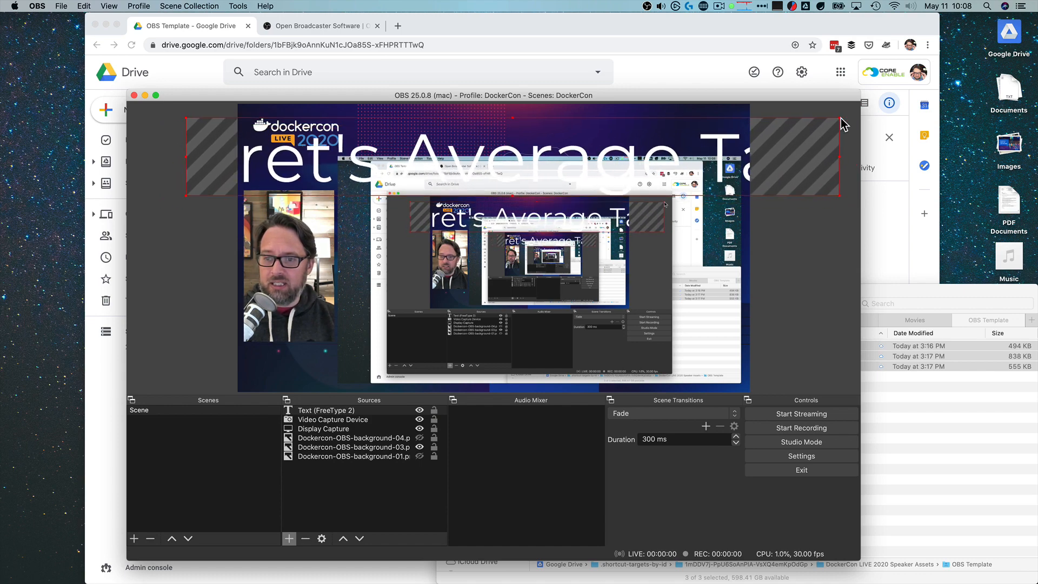
pyautogui.moveTo(840, 123); pyautogui.dragTo(495, 159)
pyautogui.moveTo(282, 176); pyautogui.dragTo(496, 132)
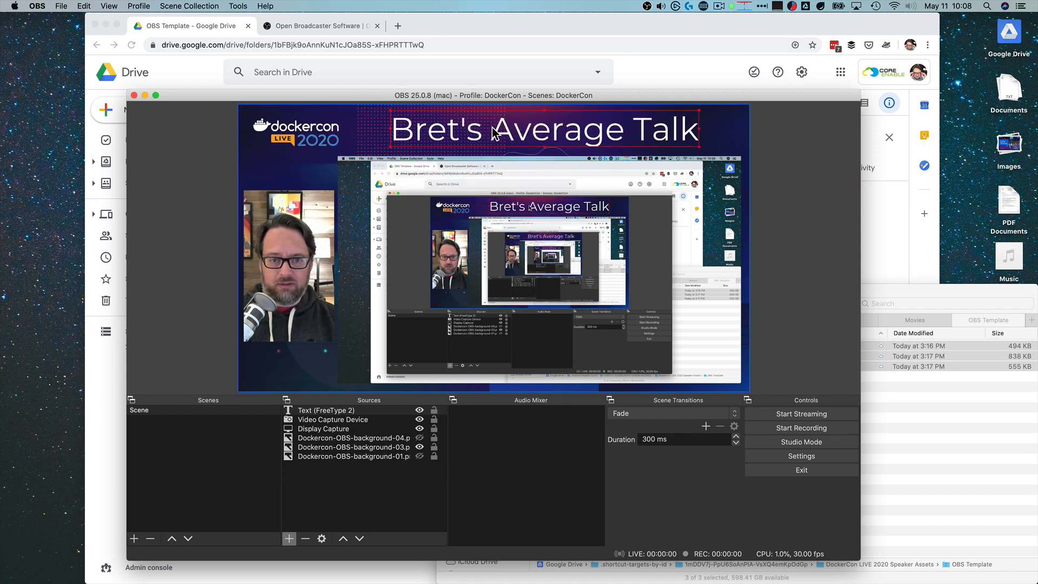
pyautogui.click(845, 157)
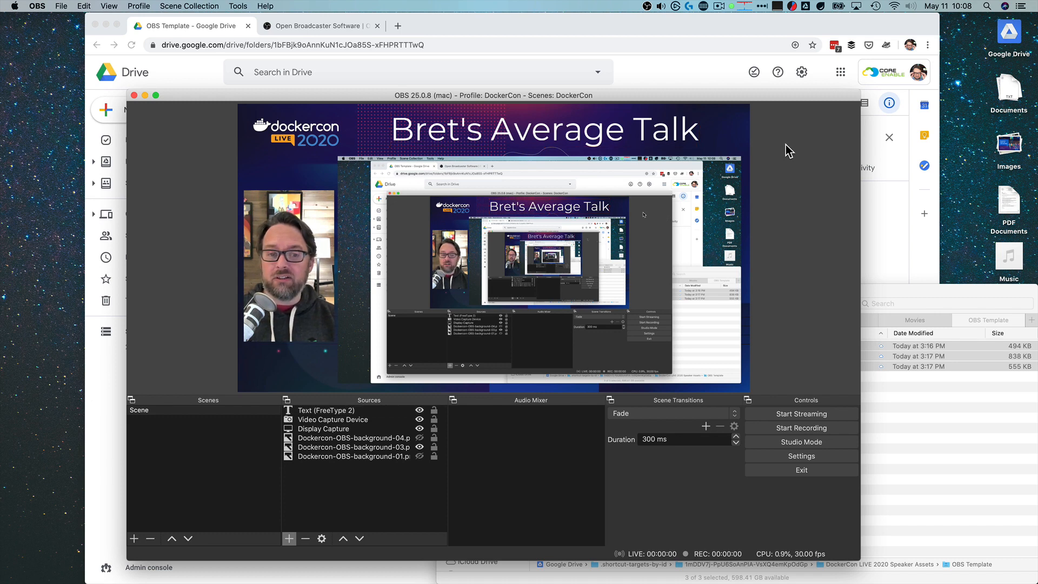
# Add an Audio Input Capture source above the text source, using Rode Podcaster as its device
pyautogui.click(334, 420)
pyautogui.click(333, 413)
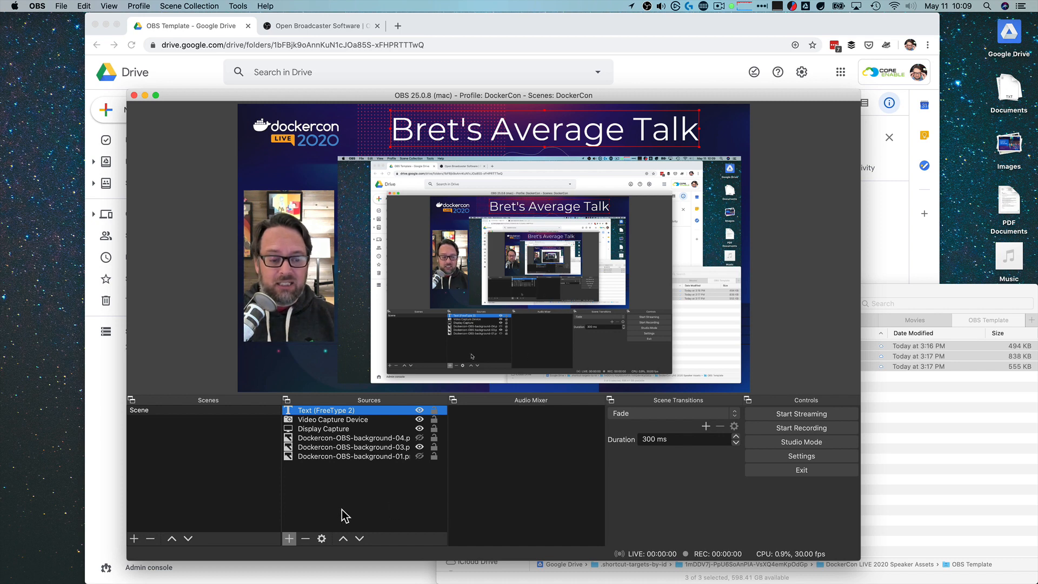
pyautogui.click(289, 538)
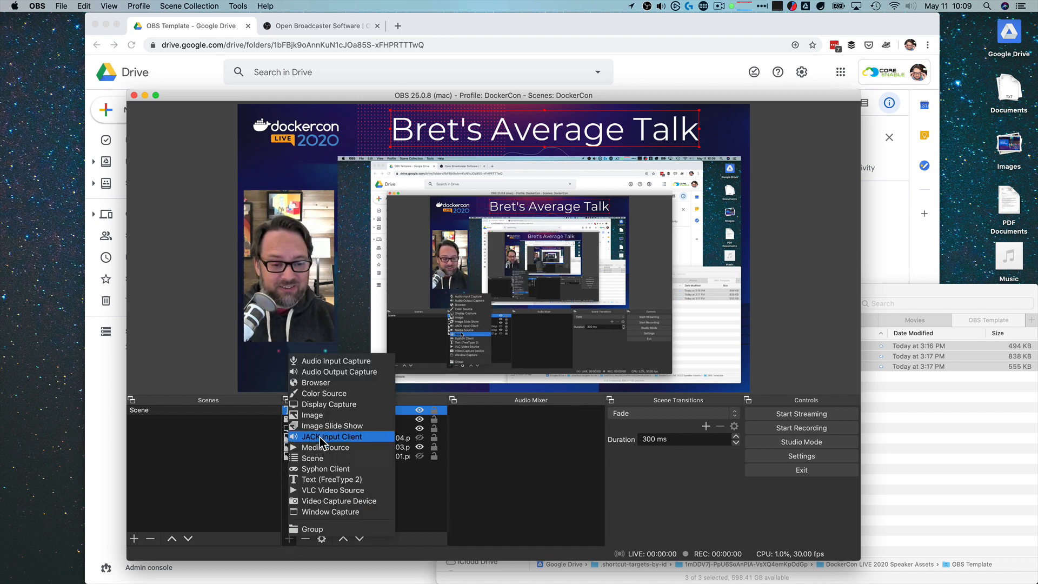
pyautogui.click(323, 362)
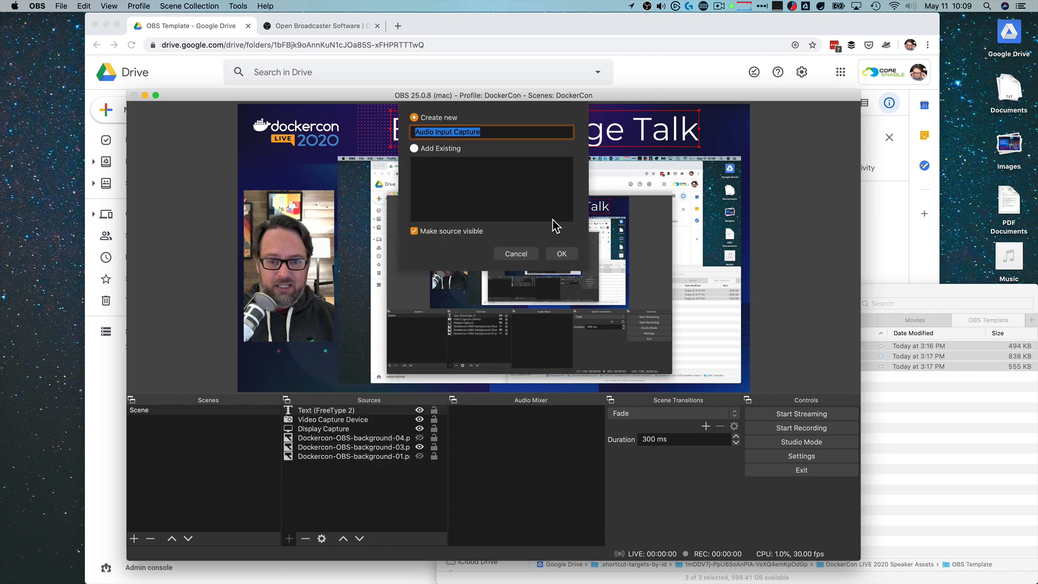
pyautogui.click(561, 253)
pyautogui.click(421, 190)
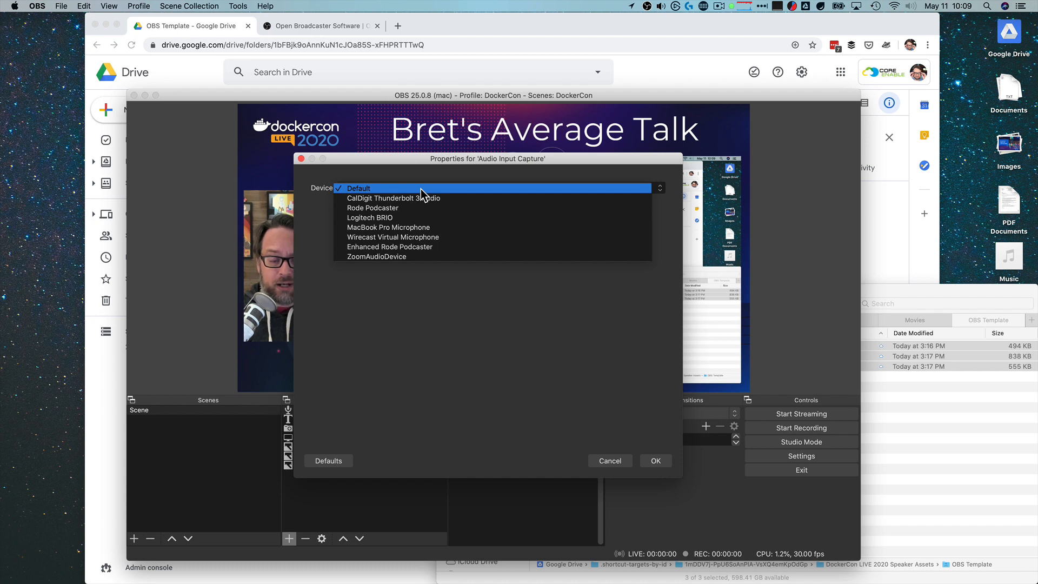
pyautogui.click(388, 209)
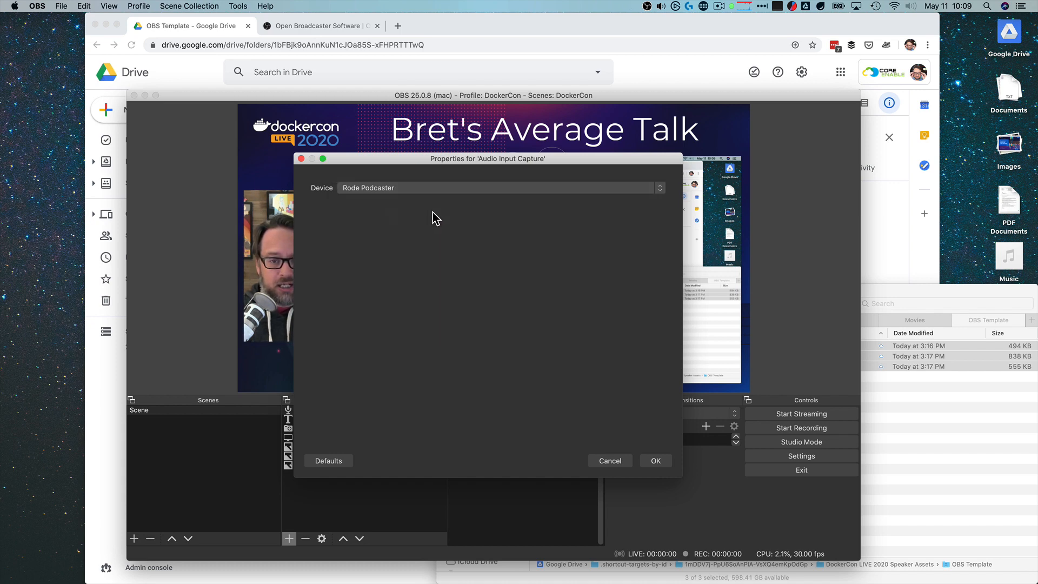
pyautogui.click(656, 463)
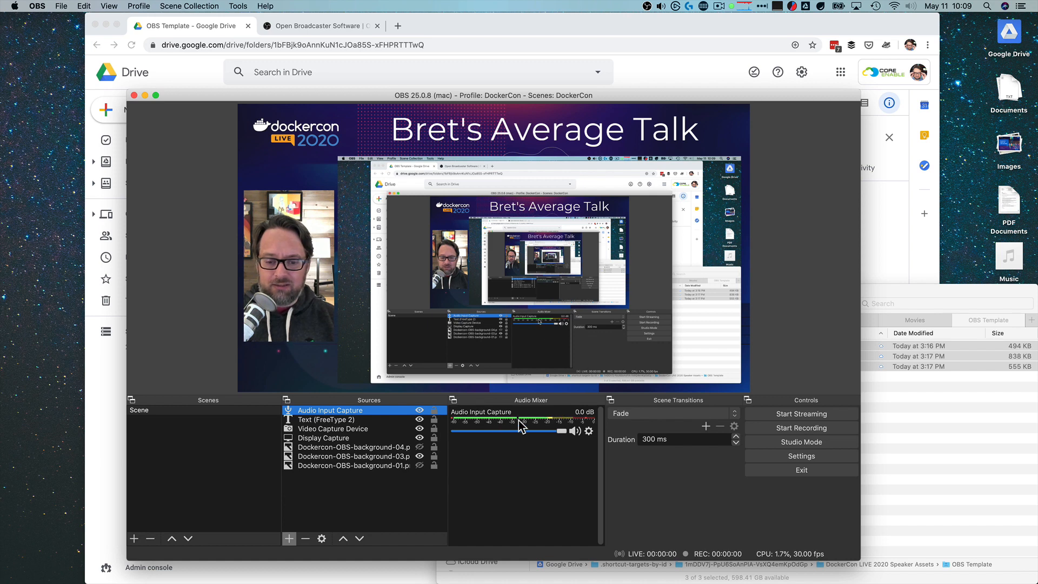
# Lower the Audio Input Capture volume to -4.7 dB in the mixer and start recording
pyautogui.click(562, 431)
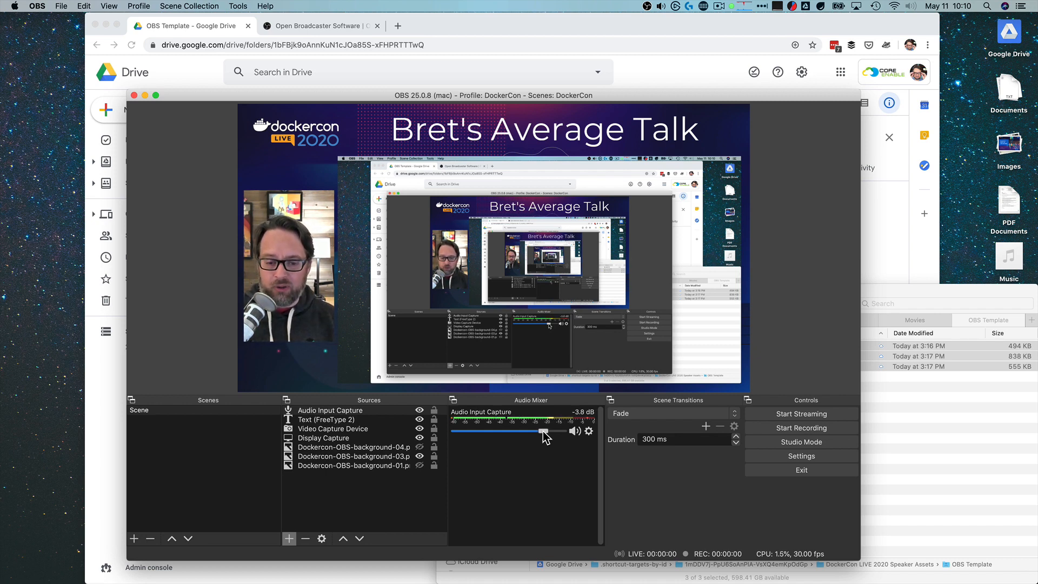
pyautogui.moveTo(544, 432); pyautogui.dragTo(539, 432)
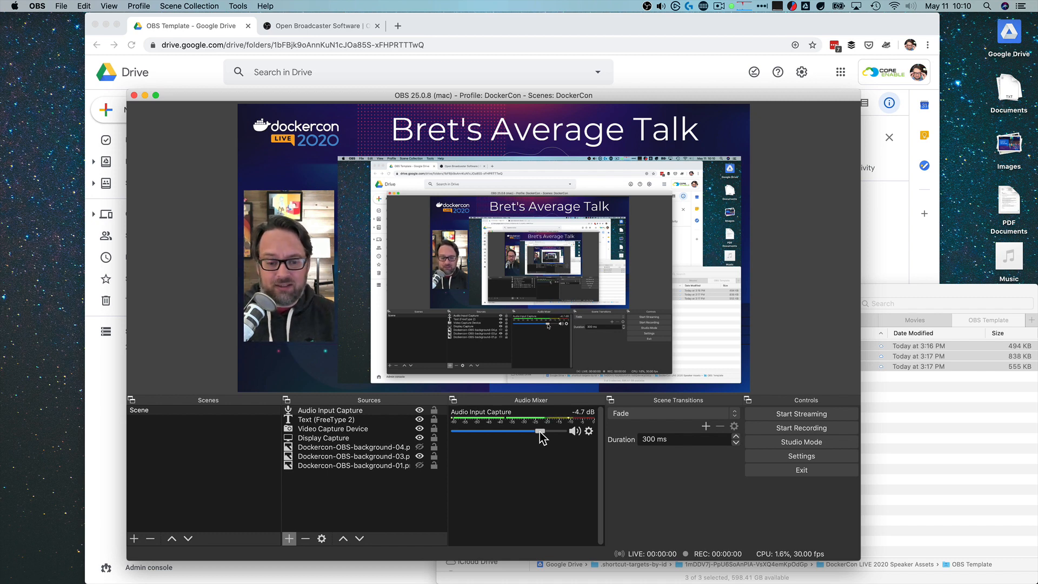
pyautogui.click(807, 430)
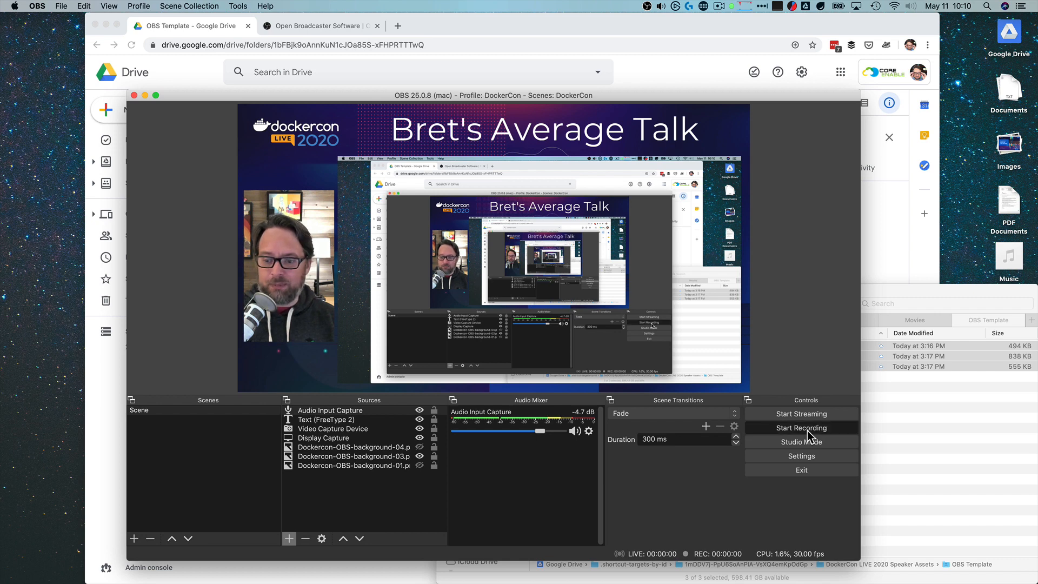
# Switch to Chrome while recording and launch the iTerm2 terminal over it
pyautogui.click(500, 27)
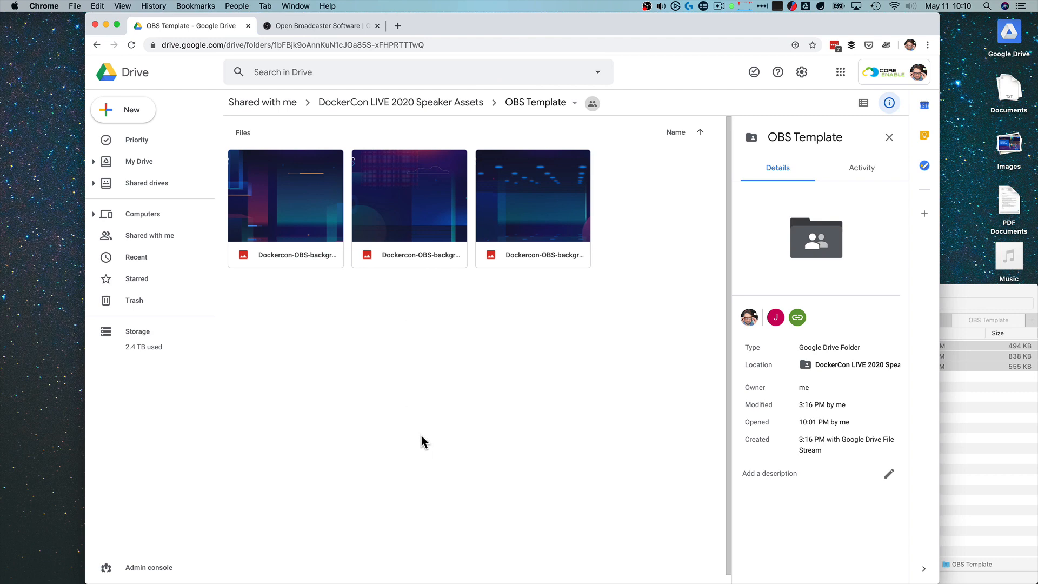
pyautogui.hotkey('alt', 'space')
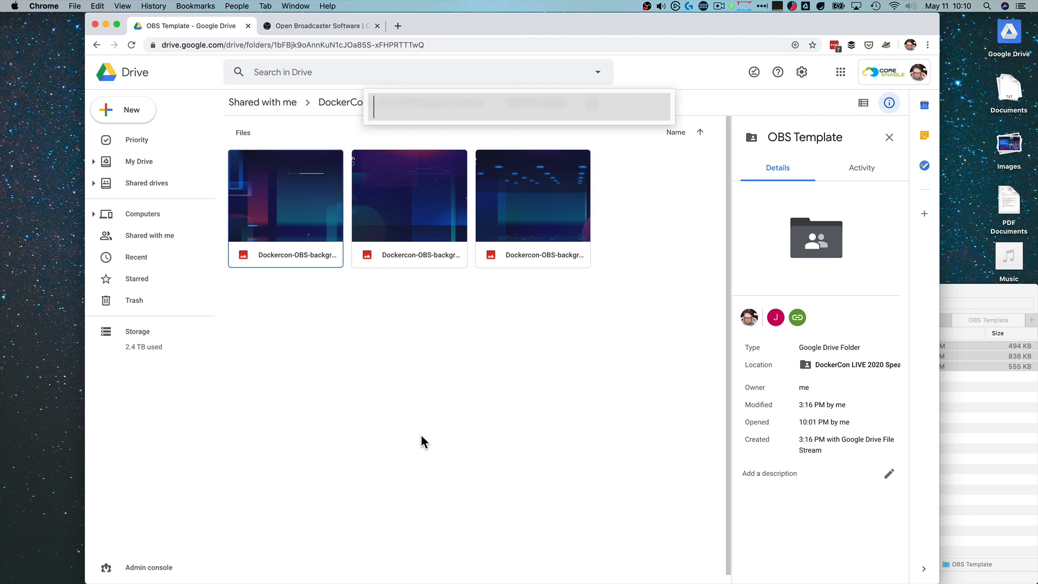
pyautogui.write('iter')
pyautogui.press('Return')
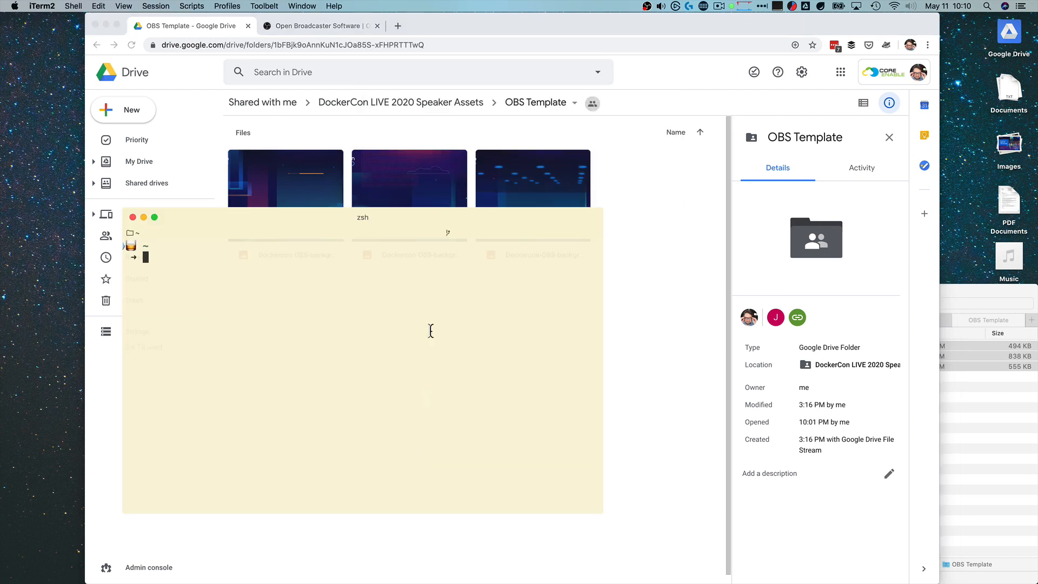
# Move and enlarge the terminal window to 111×37 and make it full screen
pyautogui.moveTo(274, 209); pyautogui.dragTo(184, 42)
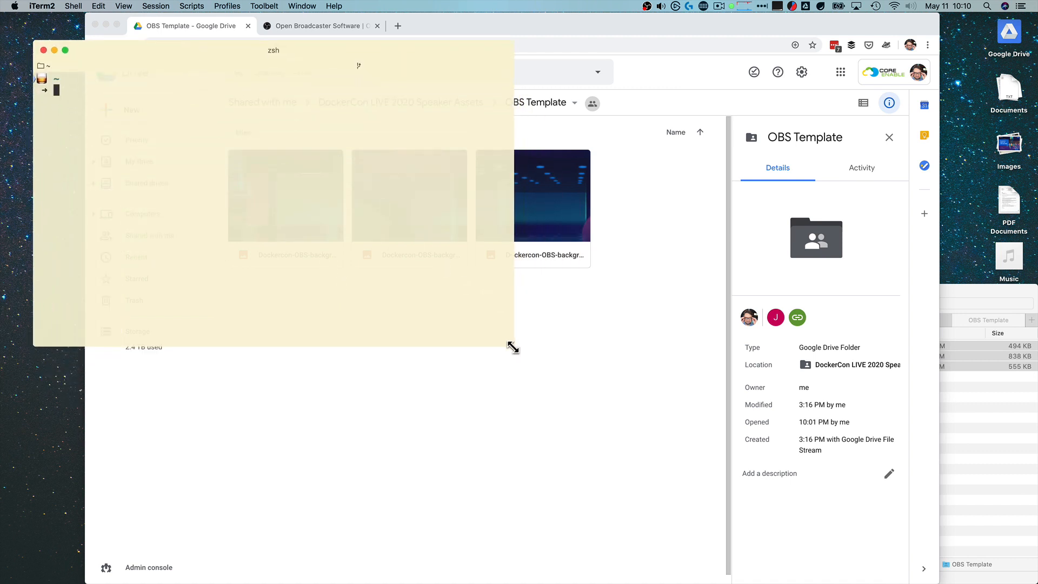
pyautogui.moveTo(512, 347); pyautogui.dragTo(701, 495)
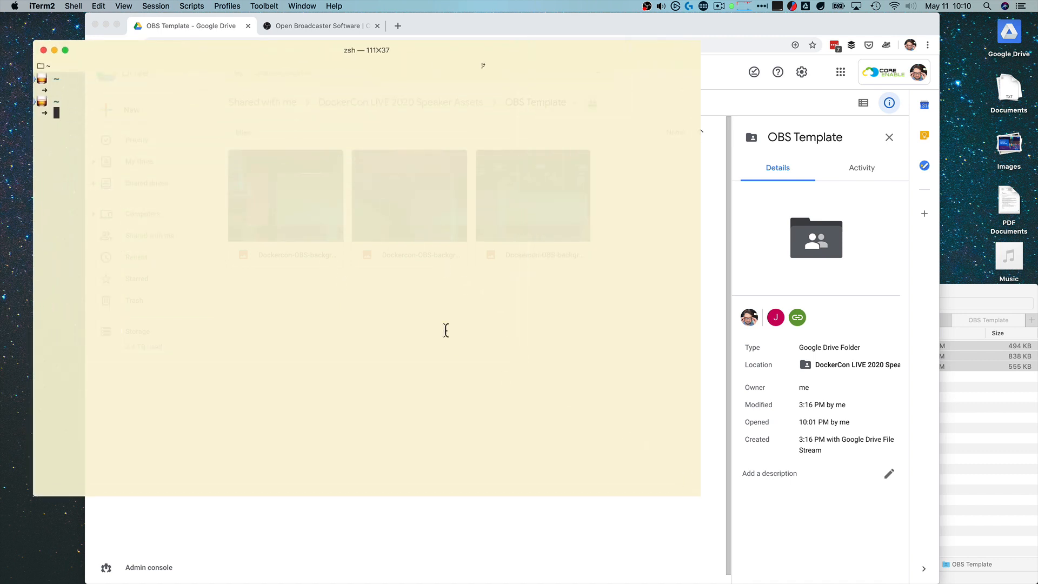
pyautogui.click(66, 50)
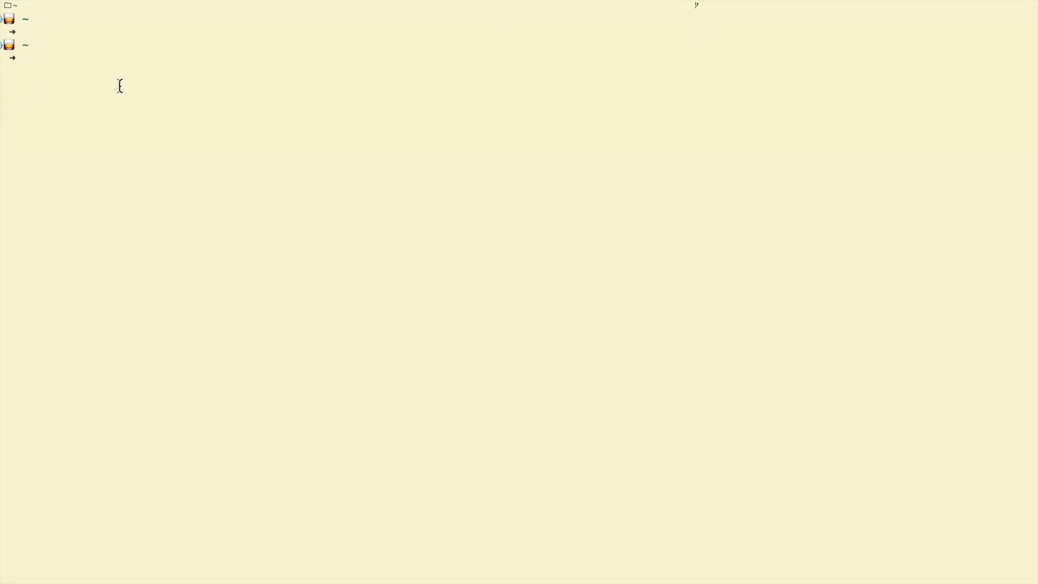
# Enlarge the terminal's text and run "docker version" as demo content for the recording
pyautogui.press('super+plus')
pyautogui.press('super+plus')
pyautogui.press('super+equal')
pyautogui.press('super+equal')
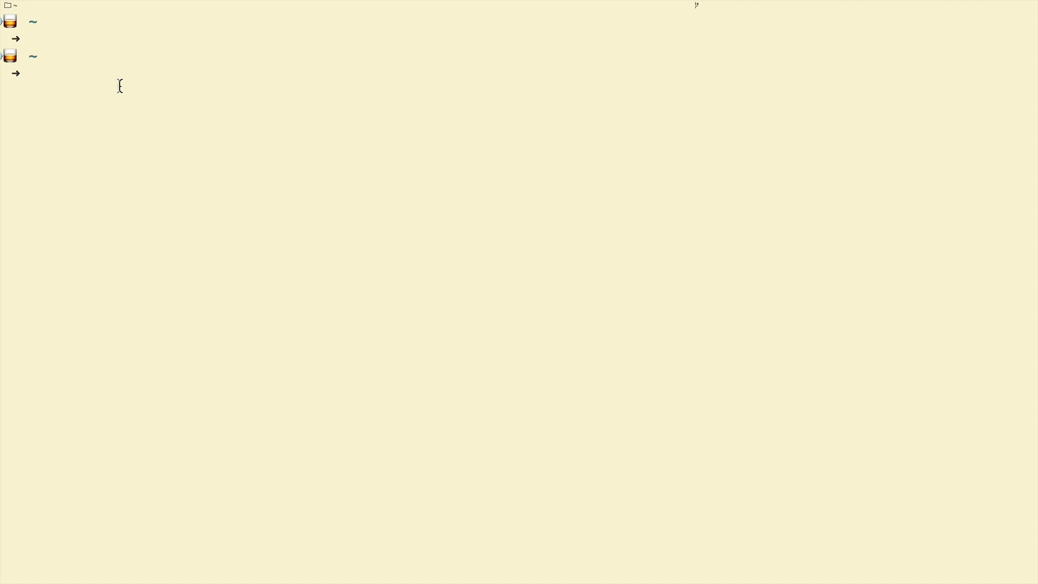
pyautogui.write('docker version')
pyautogui.press('Return')
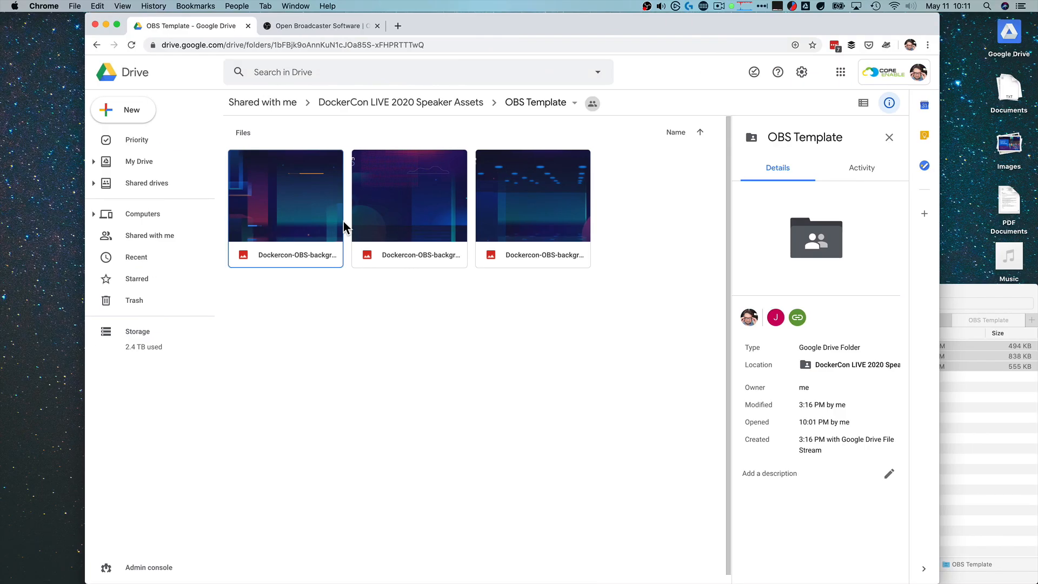
# Switch back to OBS and stop the recording
pyautogui.press('super+Tab')
pyautogui.press('super+Tab')
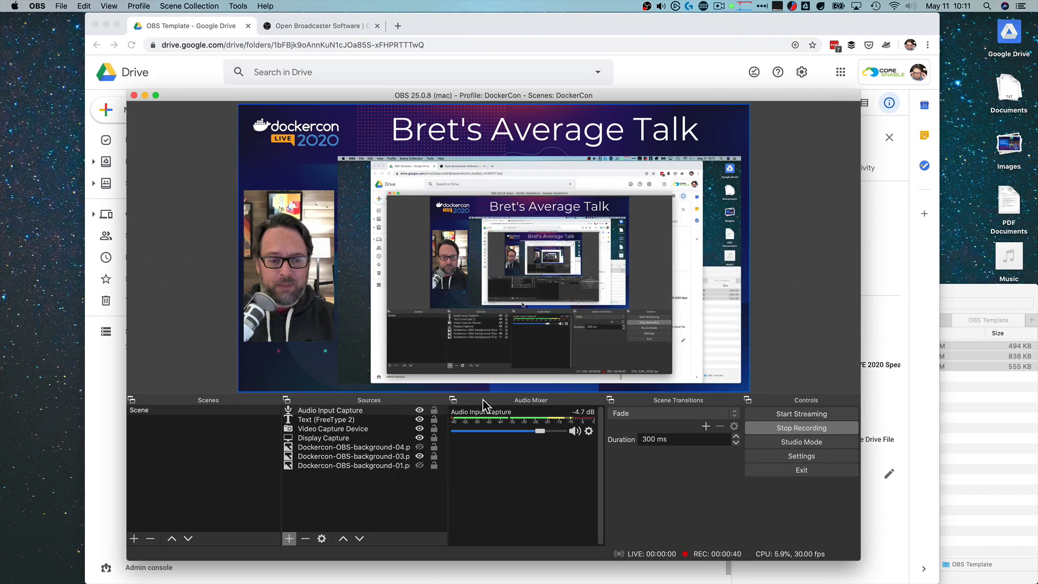
pyautogui.click(772, 428)
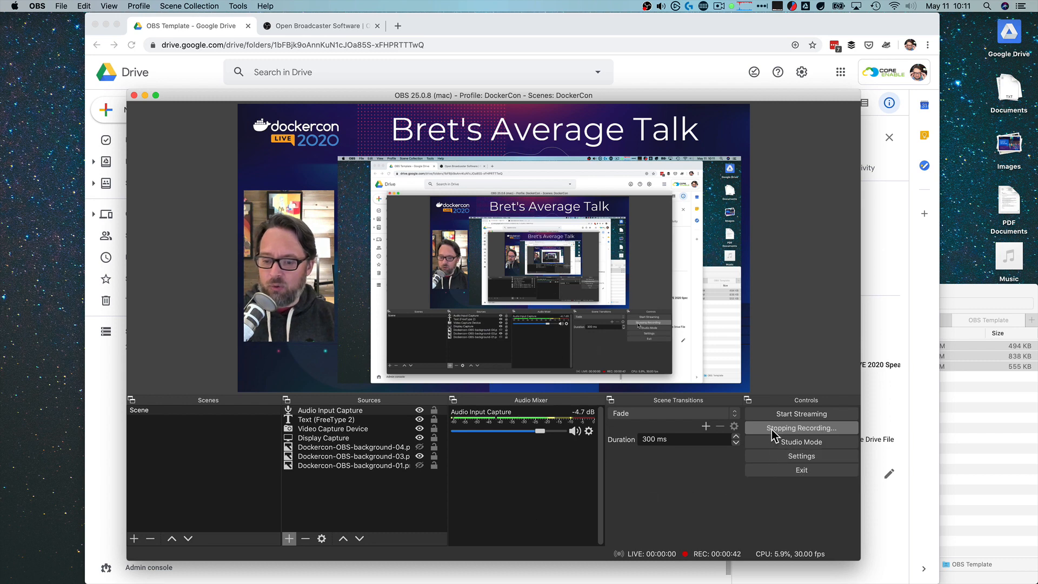
pyautogui.click(1000, 460)
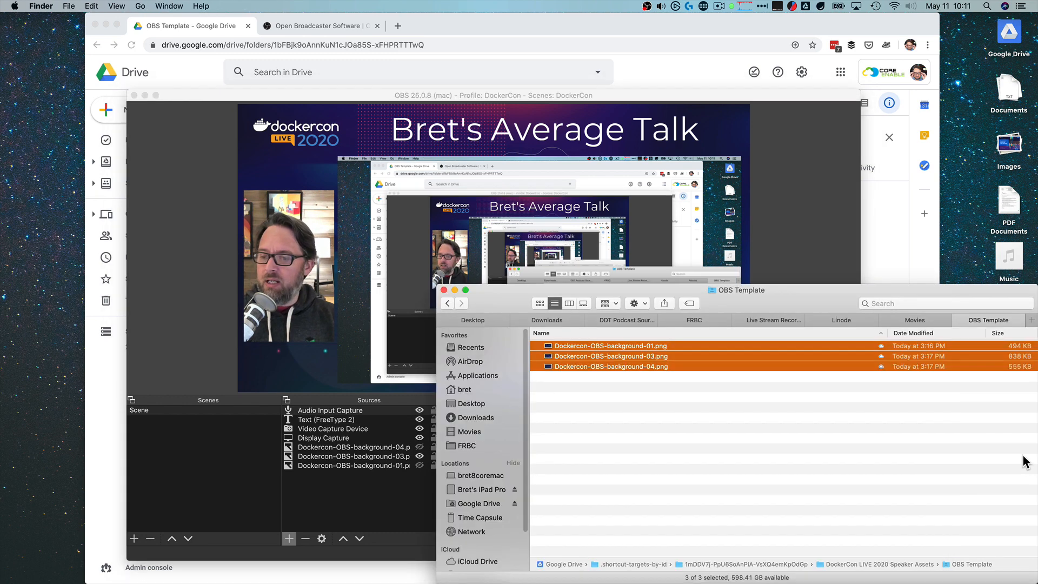
pyautogui.click(924, 321)
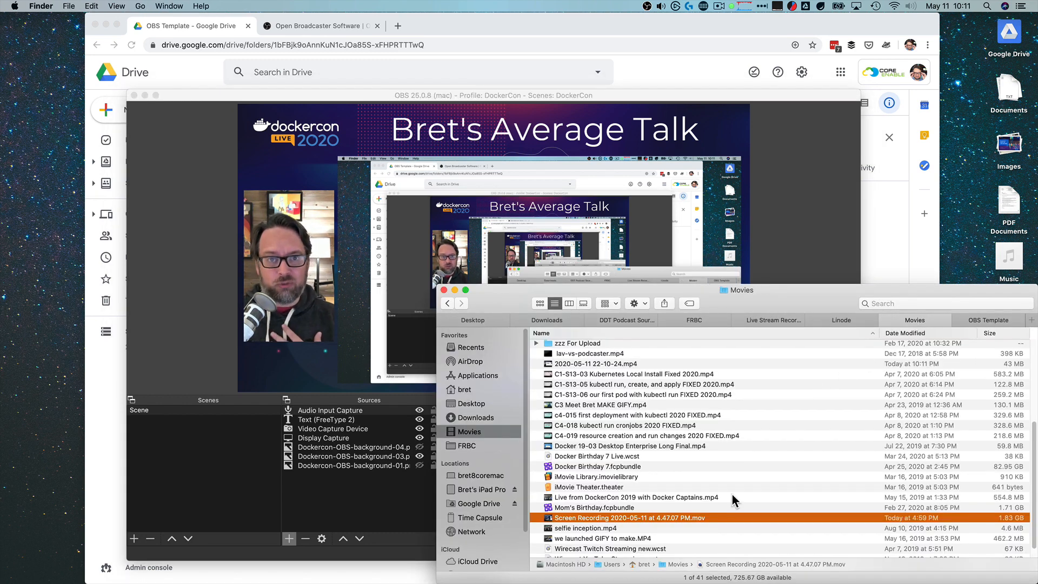
pyautogui.scroll(-2, 712, 504)
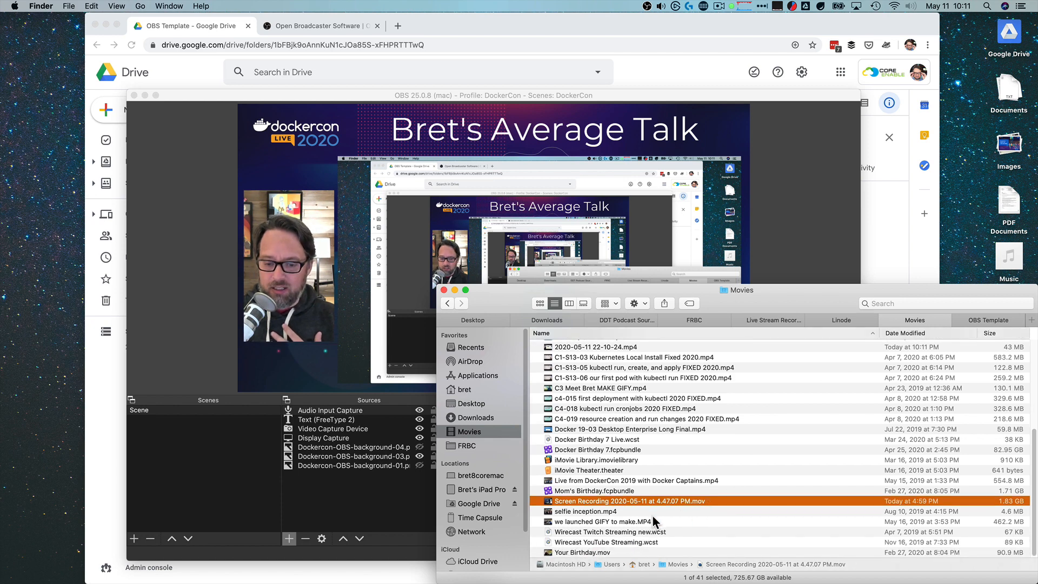
pyautogui.click(616, 491)
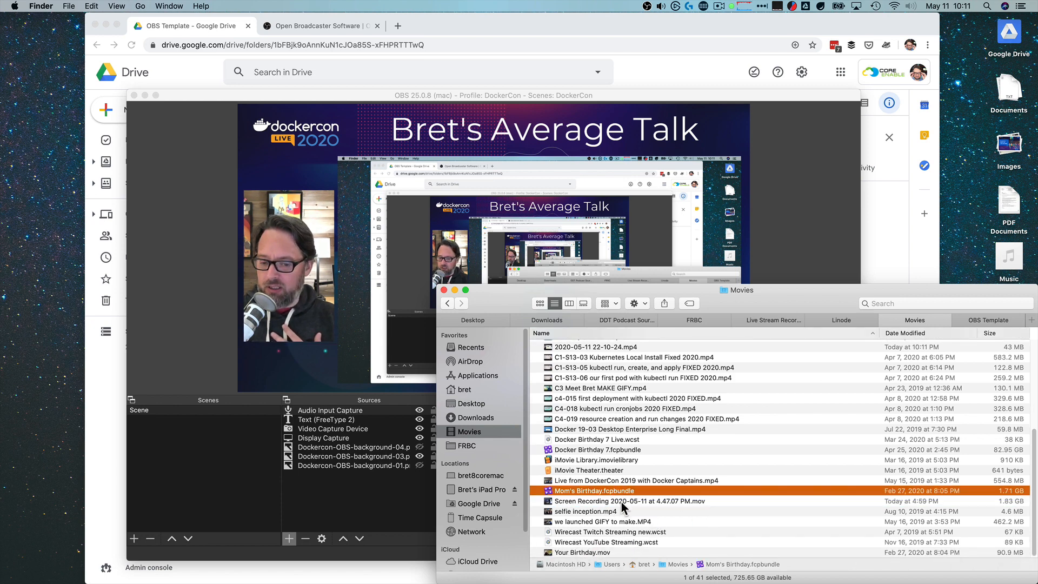
pyautogui.scroll(8, 623, 507)
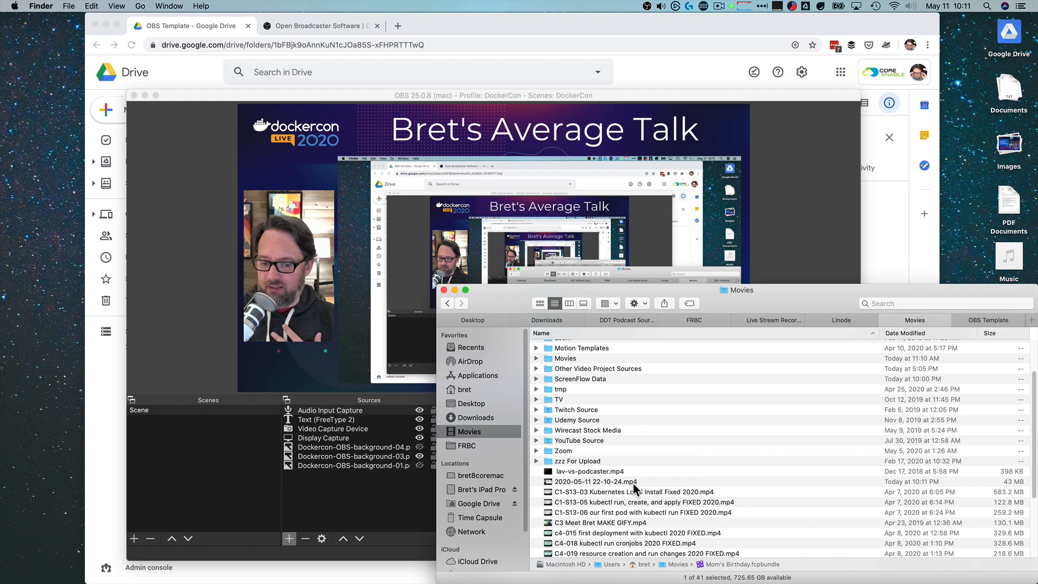
pyautogui.click(634, 483)
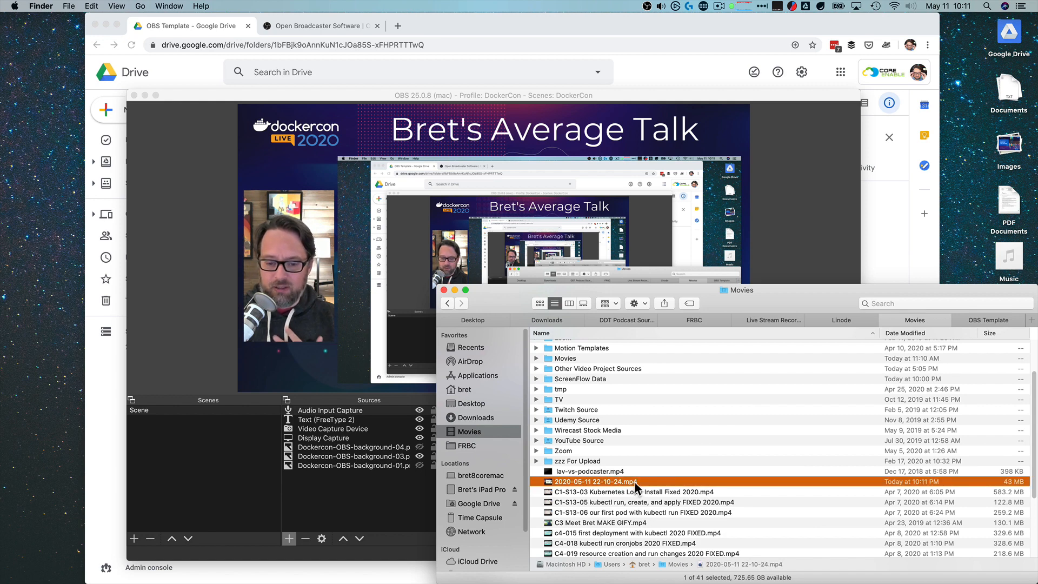
pyautogui.doubleClick(634, 482)
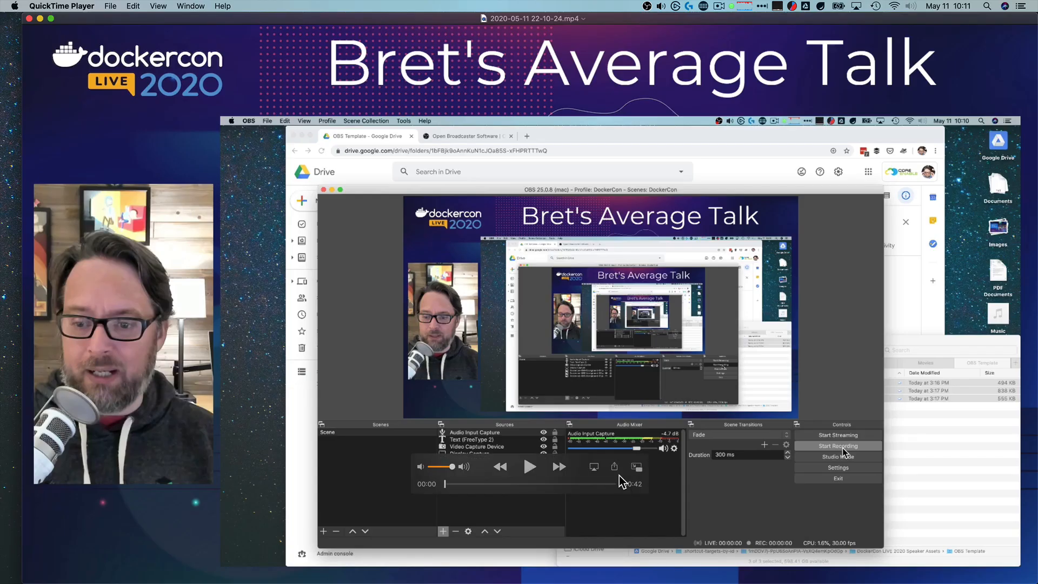
# Play the test recording, skip ahead to check the terminal demo and the ending, and close it to return to the Movies folder
pyautogui.click(527, 468)
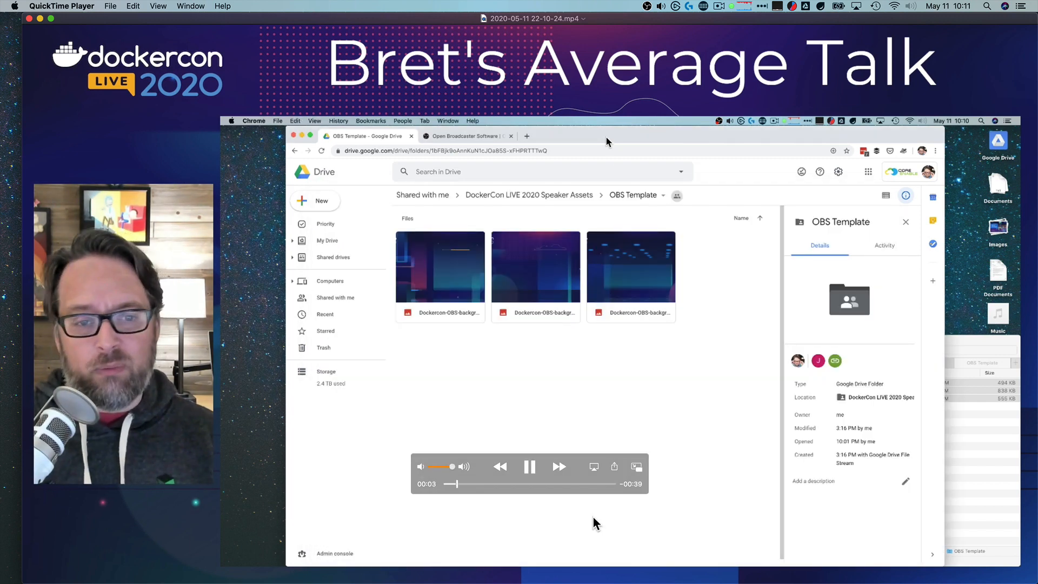
pyautogui.click(530, 468)
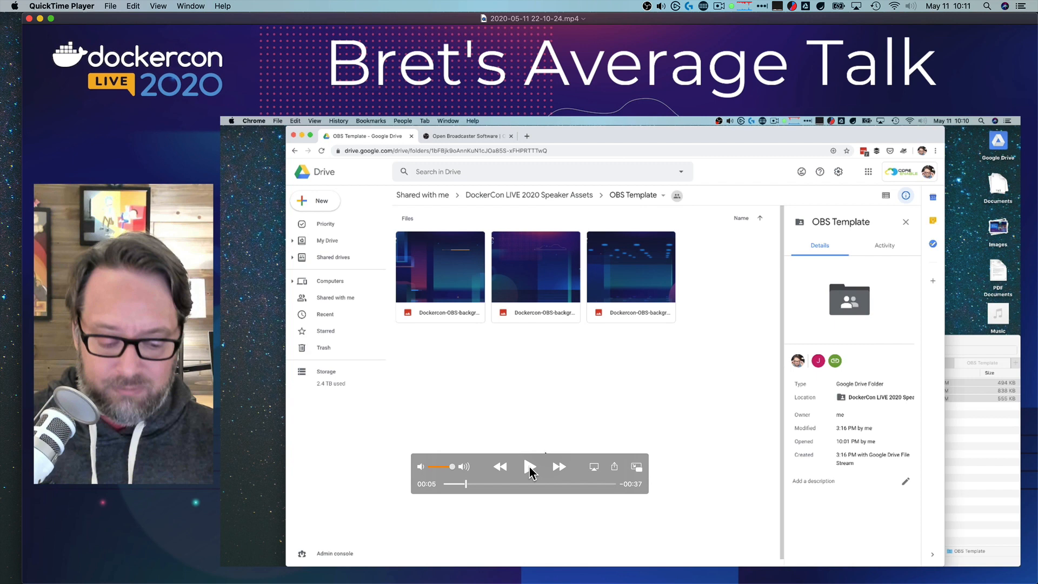
pyautogui.click(529, 466)
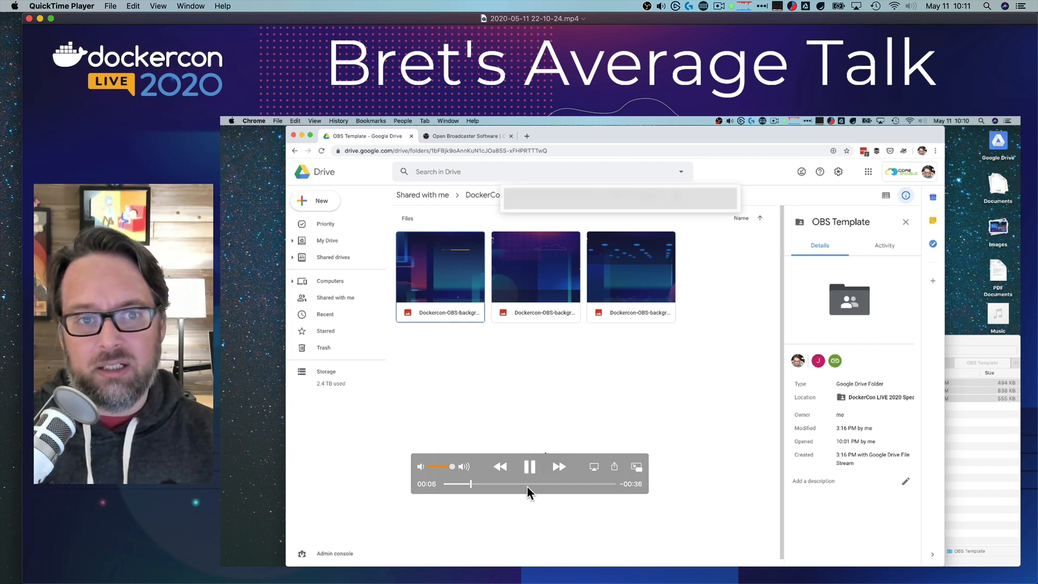
pyautogui.click(535, 484)
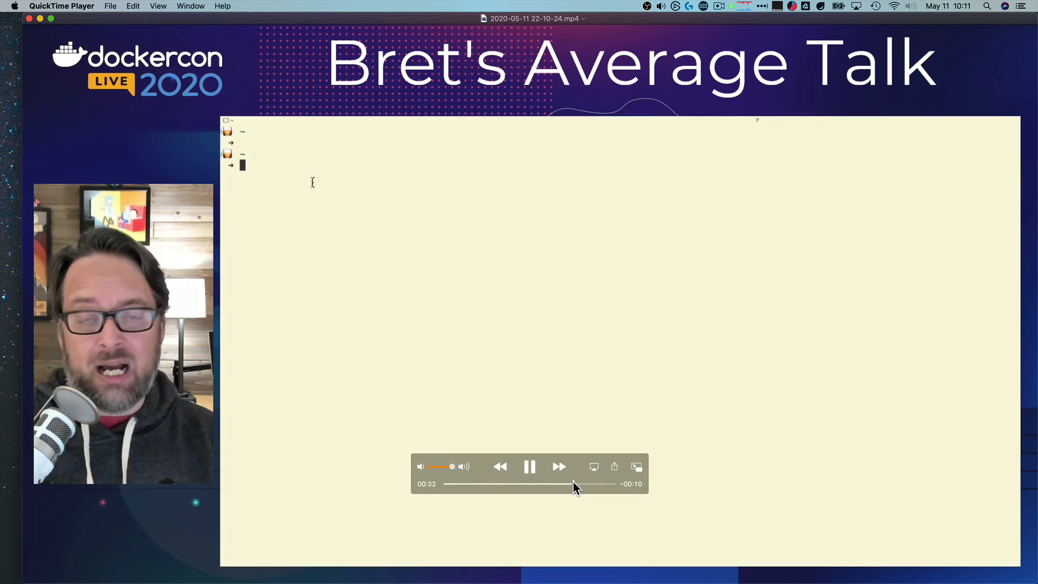
pyautogui.click(575, 484)
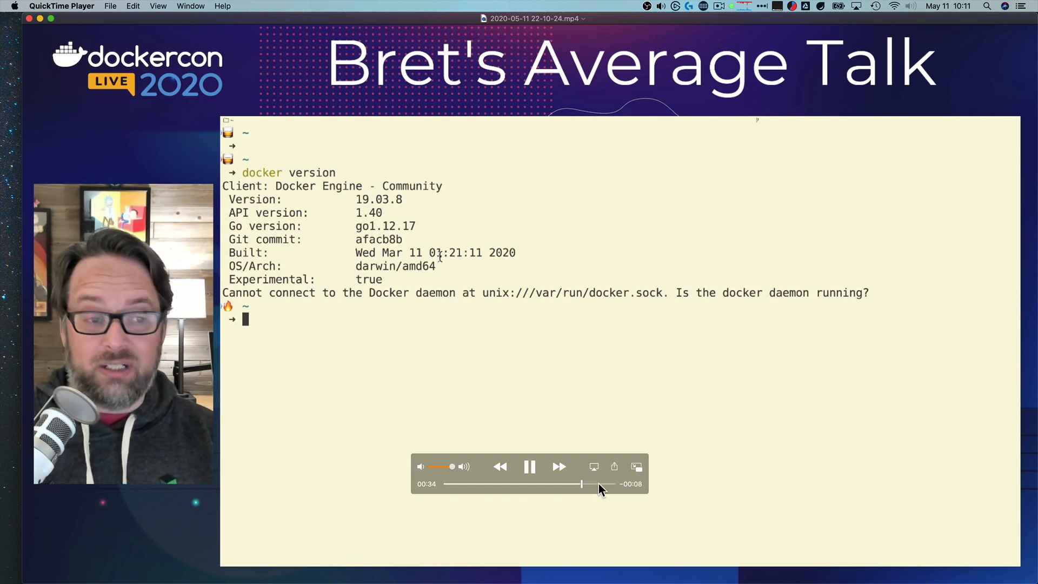
pyautogui.click(598, 484)
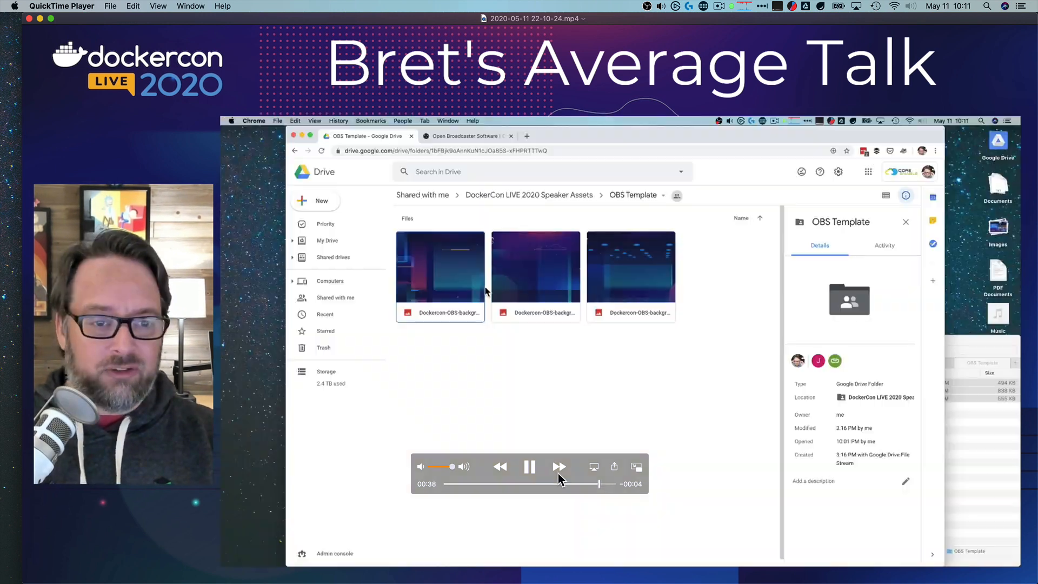
pyautogui.click(530, 466)
pyautogui.click(29, 18)
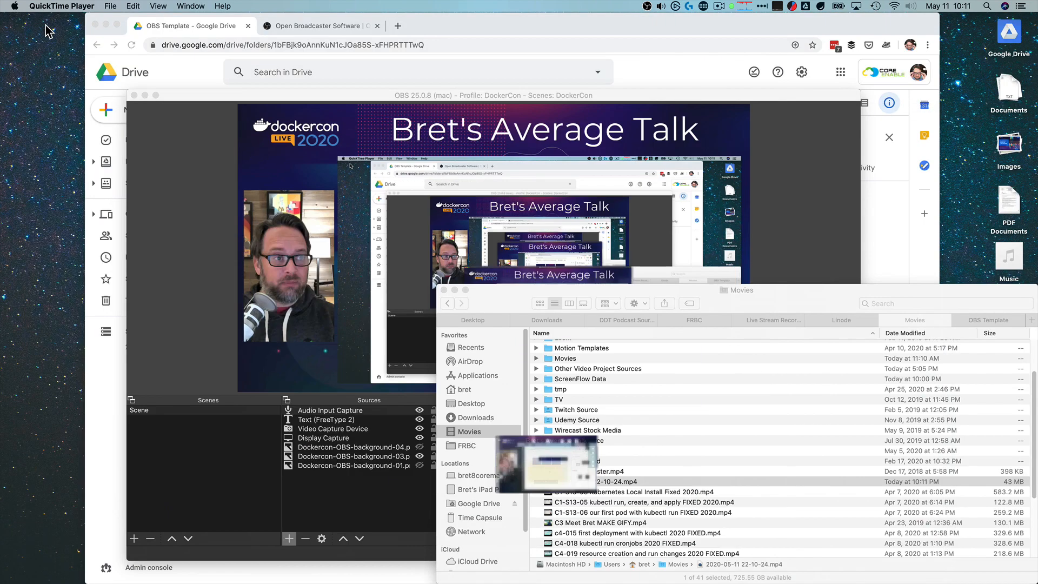
pyautogui.click(740, 299)
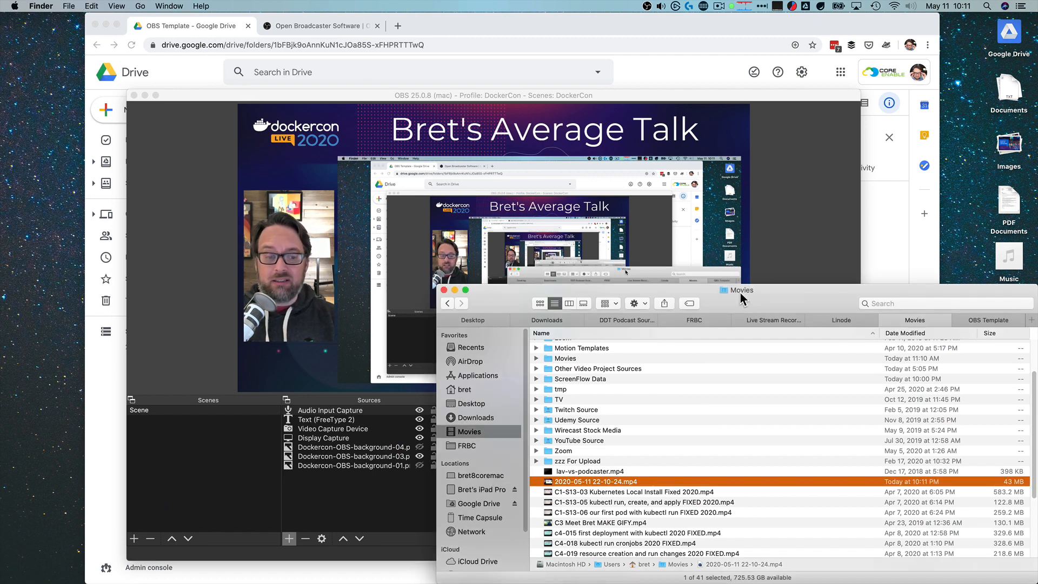